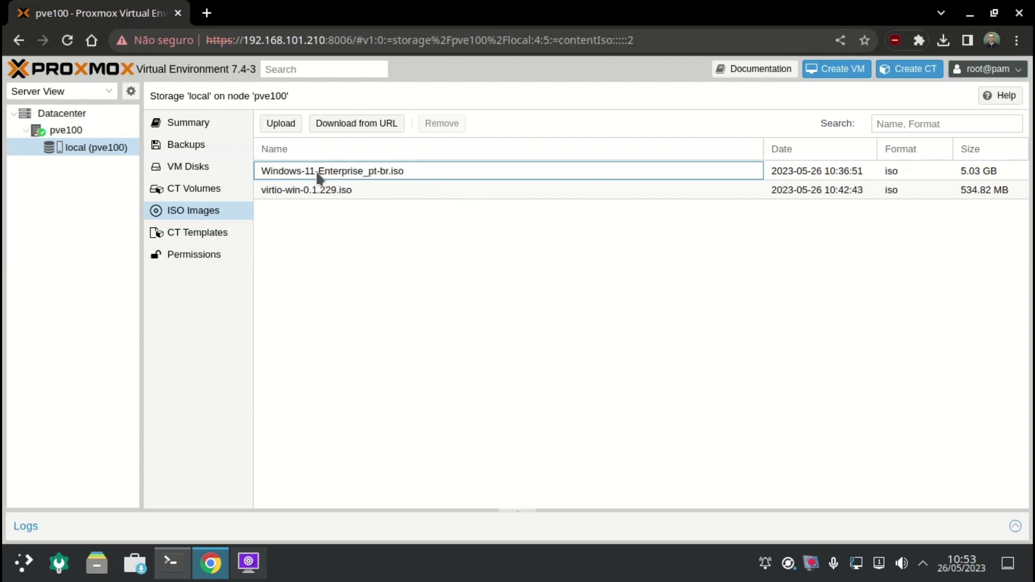
left_click(387, 175)
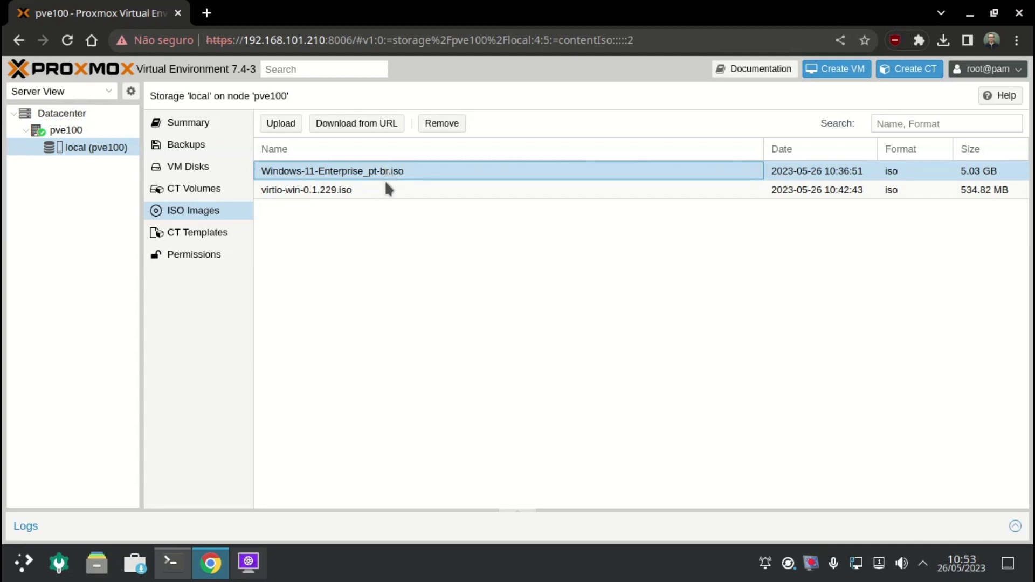
left_click(387, 188)
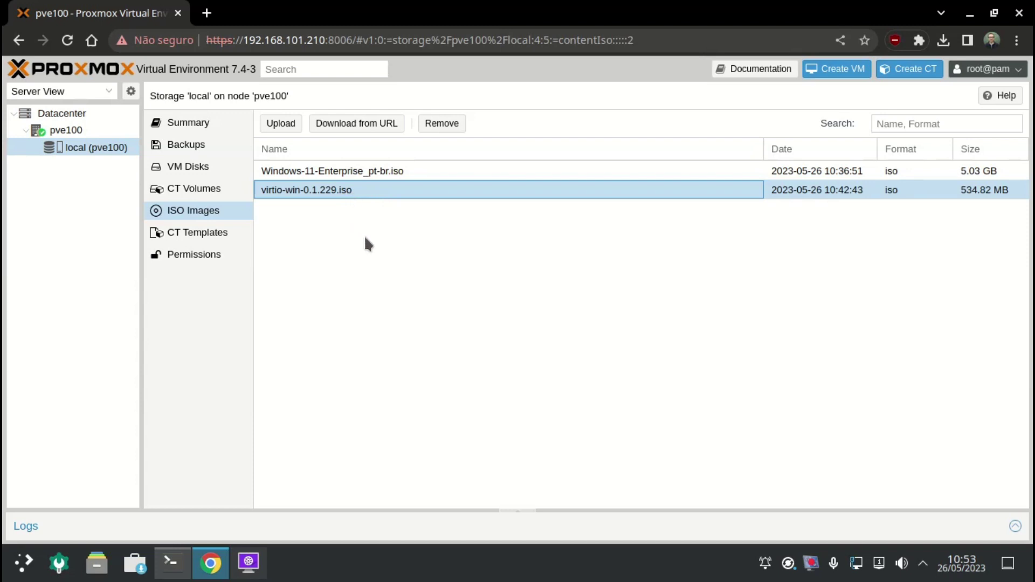
left_click(283, 124)
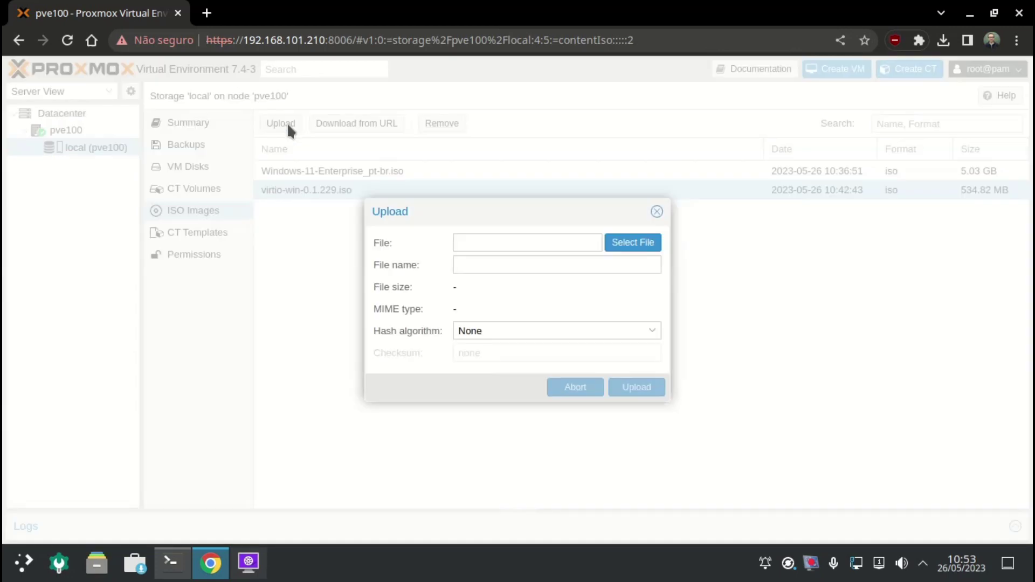
left_click(625, 244)
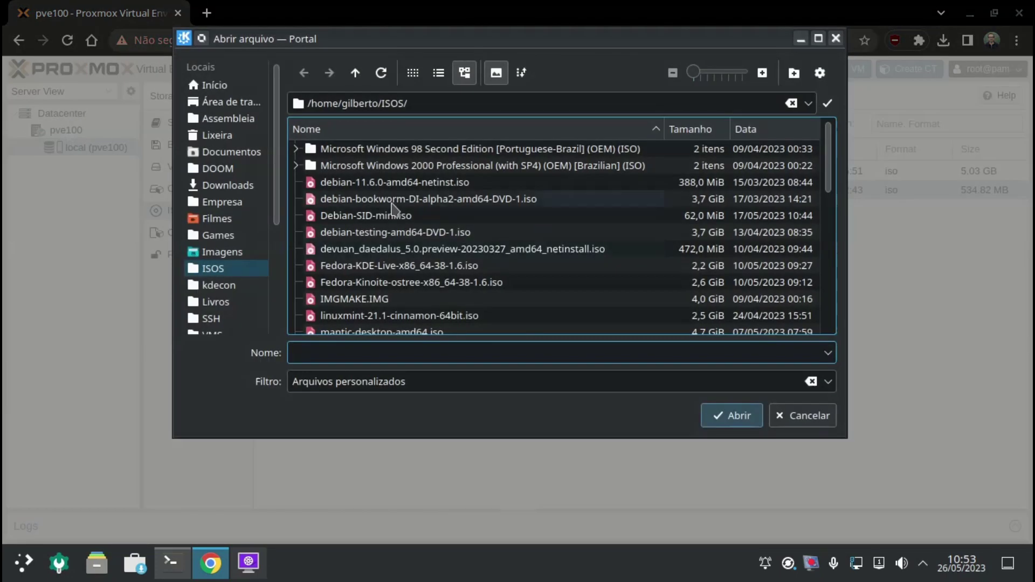
scroll(431, 230, "down", 3)
scroll(431, 229, "down", 6)
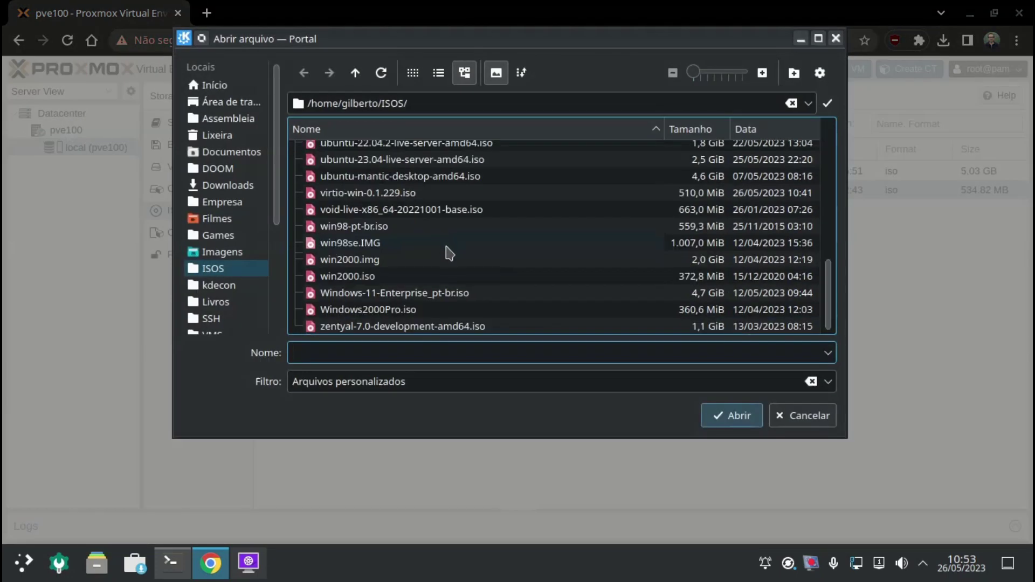
left_click(437, 297)
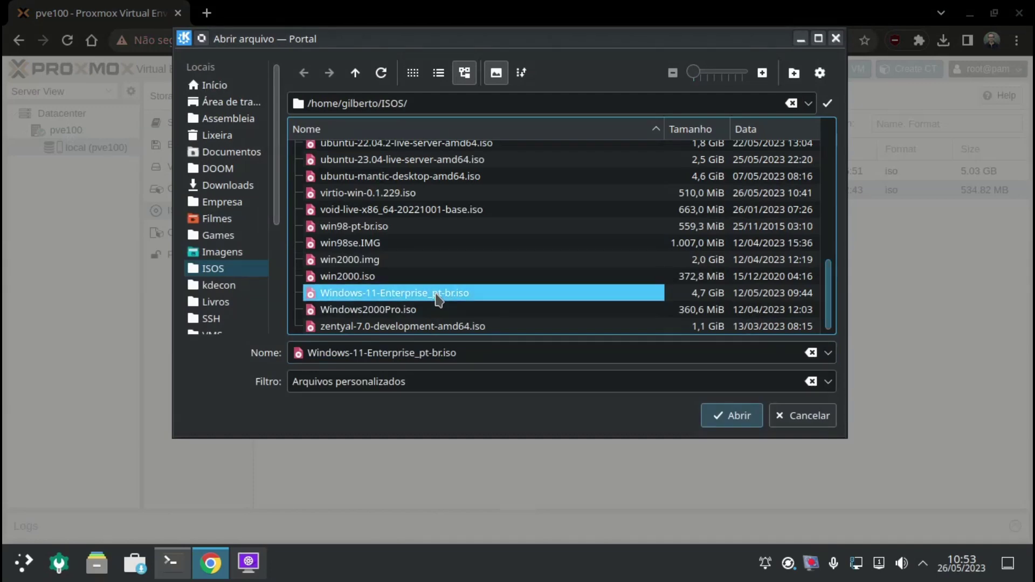
left_click(448, 196)
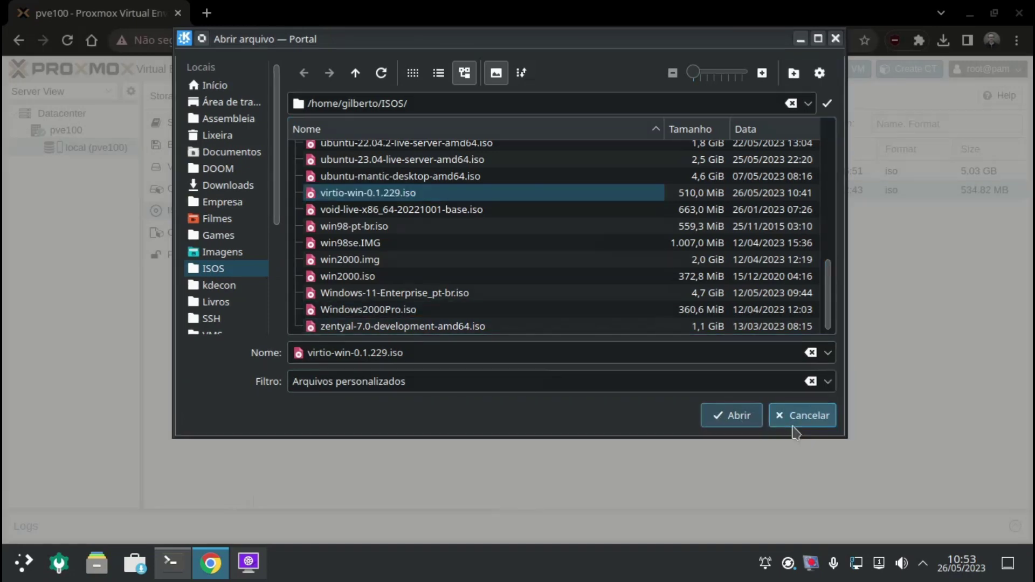
left_click(798, 423)
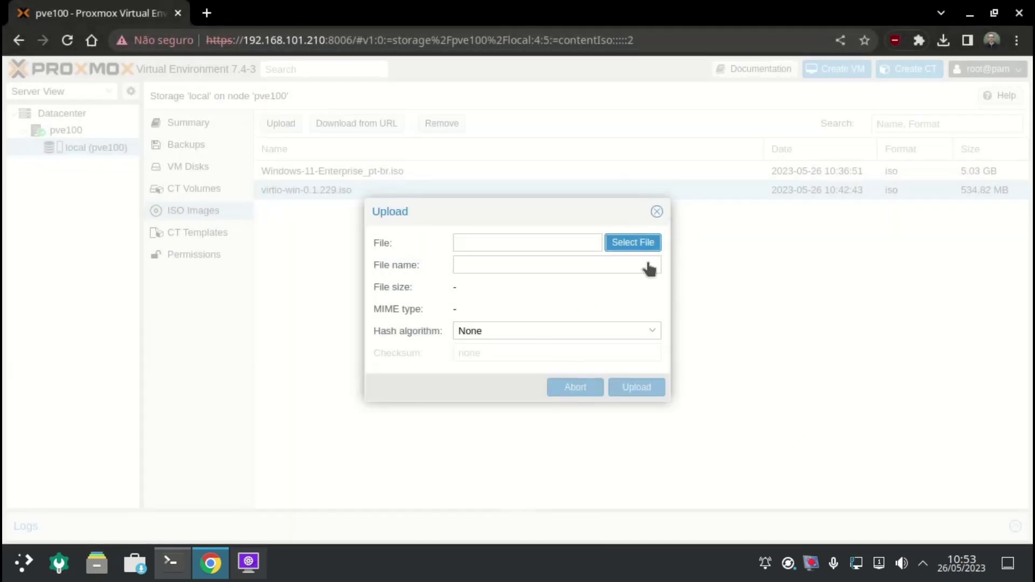
left_click(624, 381)
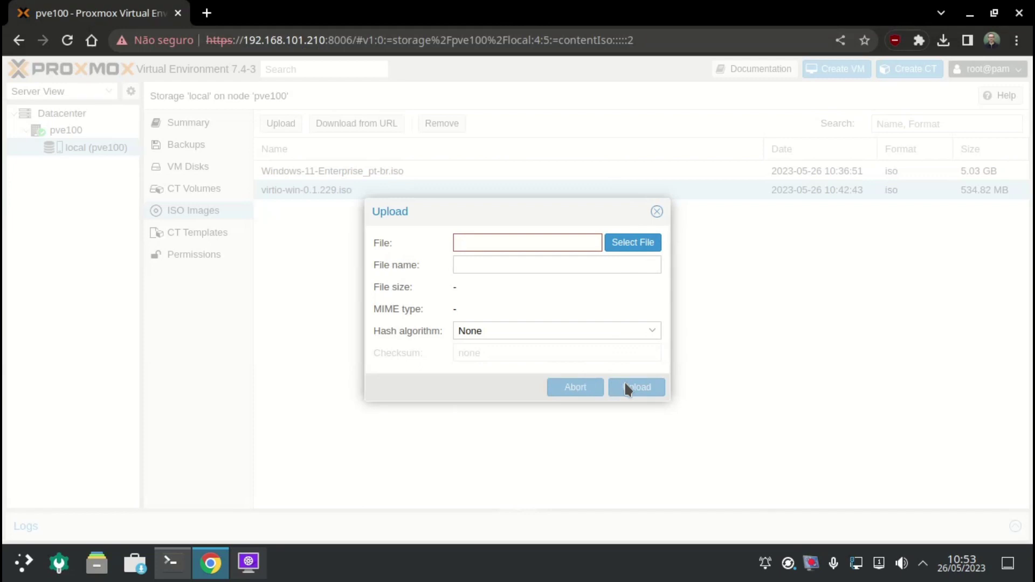
left_click(655, 212)
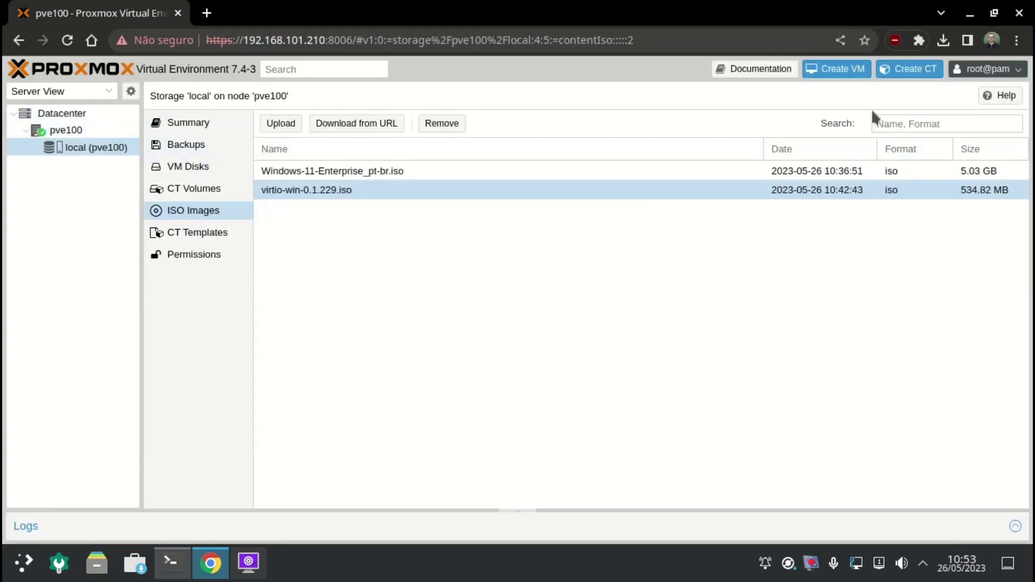
Start creating a virtual machine named Win-11-Ent, keep VM ID 100, and proceed to the OS settings.
left_click(856, 69)
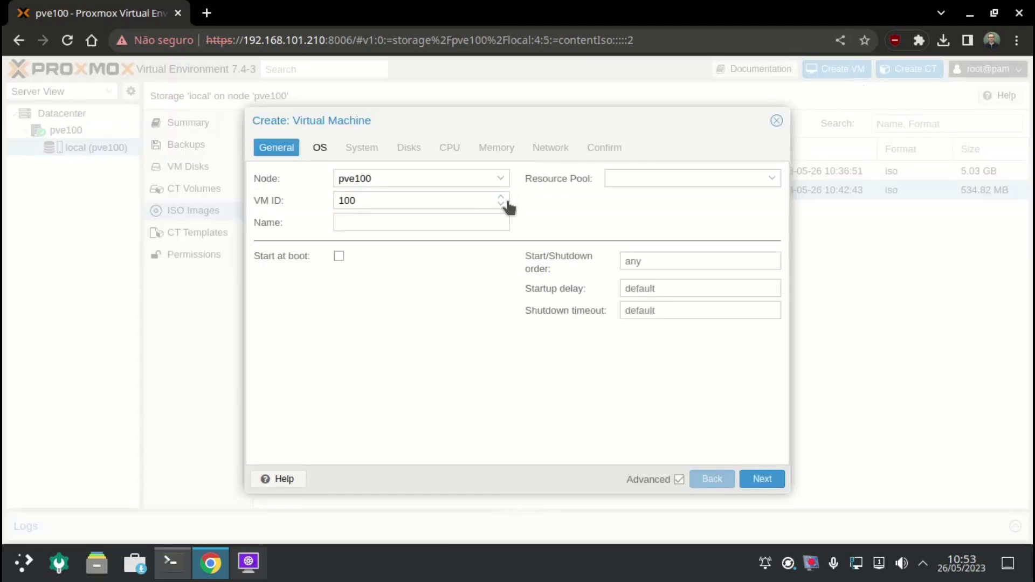
left_click(490, 223)
type("Win")
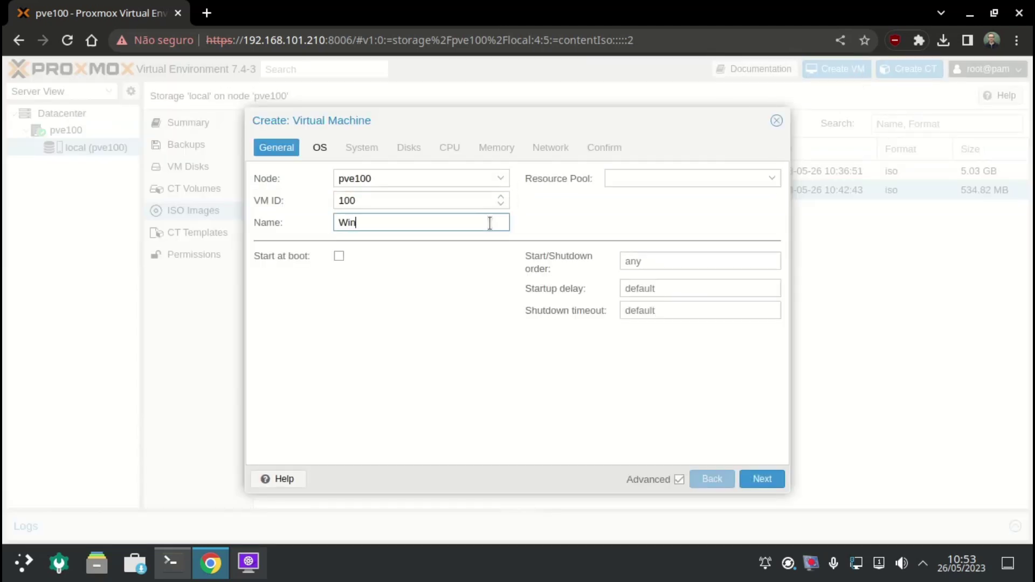
type("-11-Ent")
left_click(374, 201)
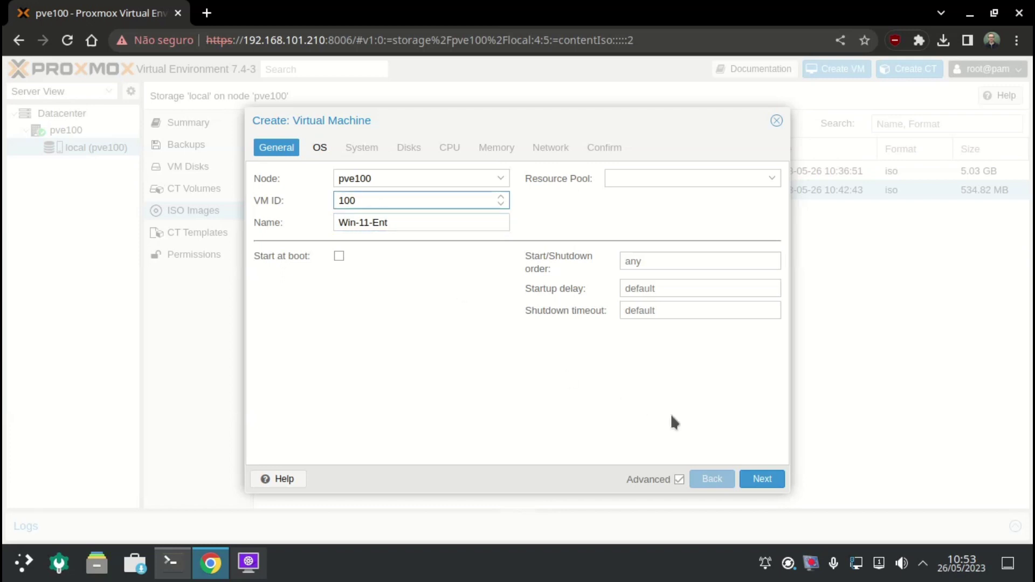
left_click(754, 480)
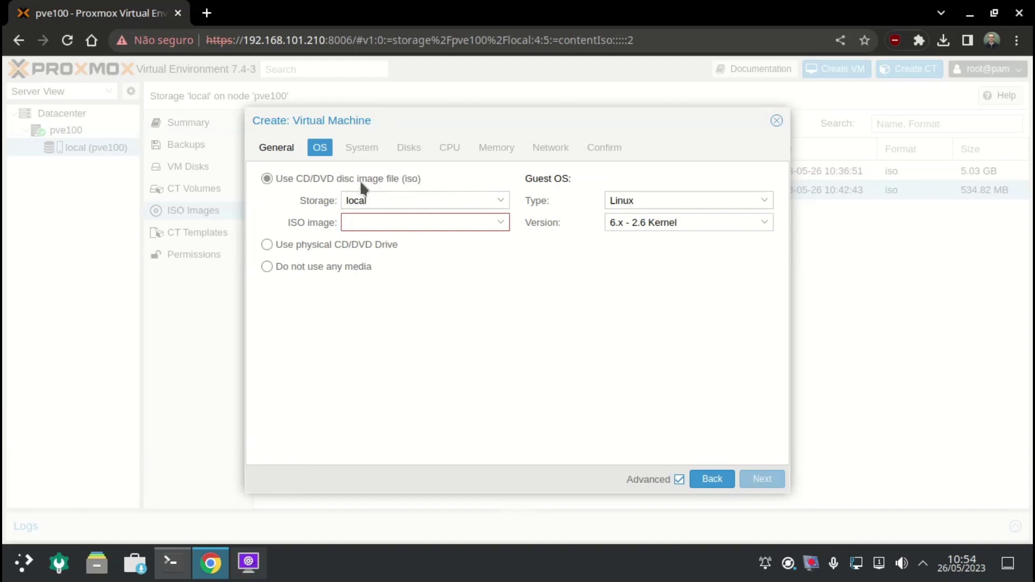
Use Windows-11-Enterprise_pt-br.iso as the installation image, set the guest OS to Microsoft Windows version 11/2022, and proceed to the system settings.
left_click(375, 223)
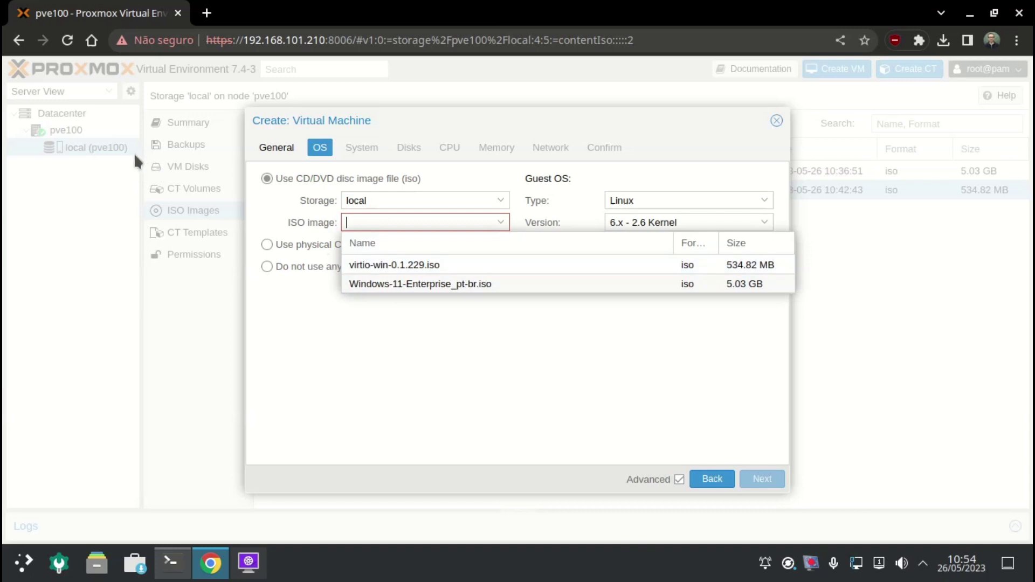
left_click(423, 284)
left_click(630, 200)
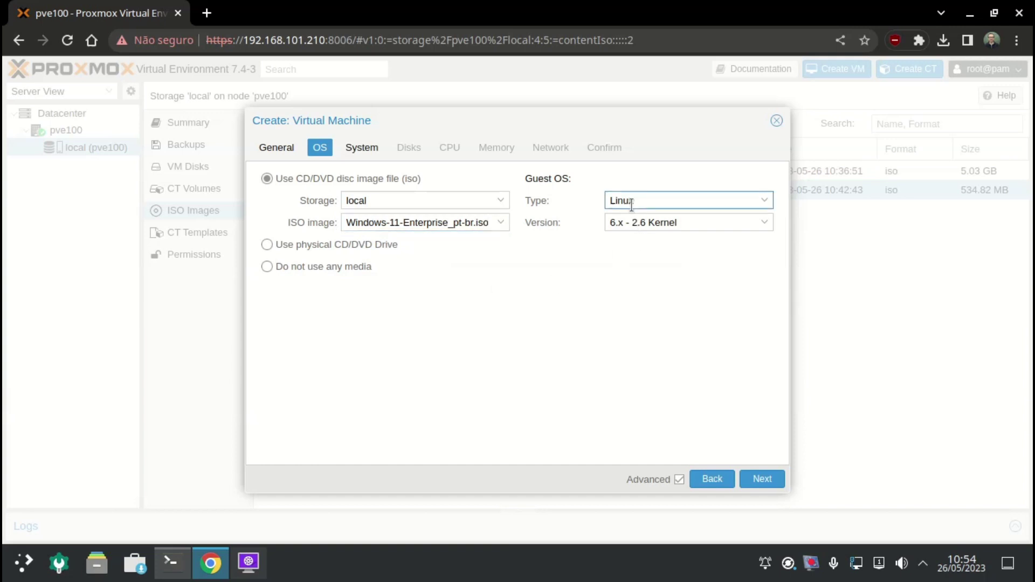
left_click(638, 237)
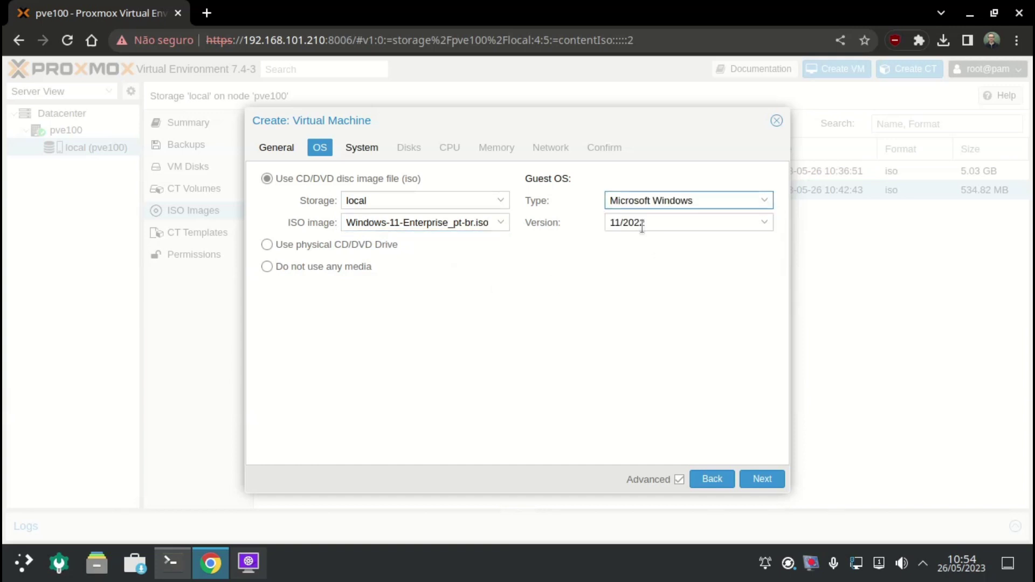
left_click(621, 218)
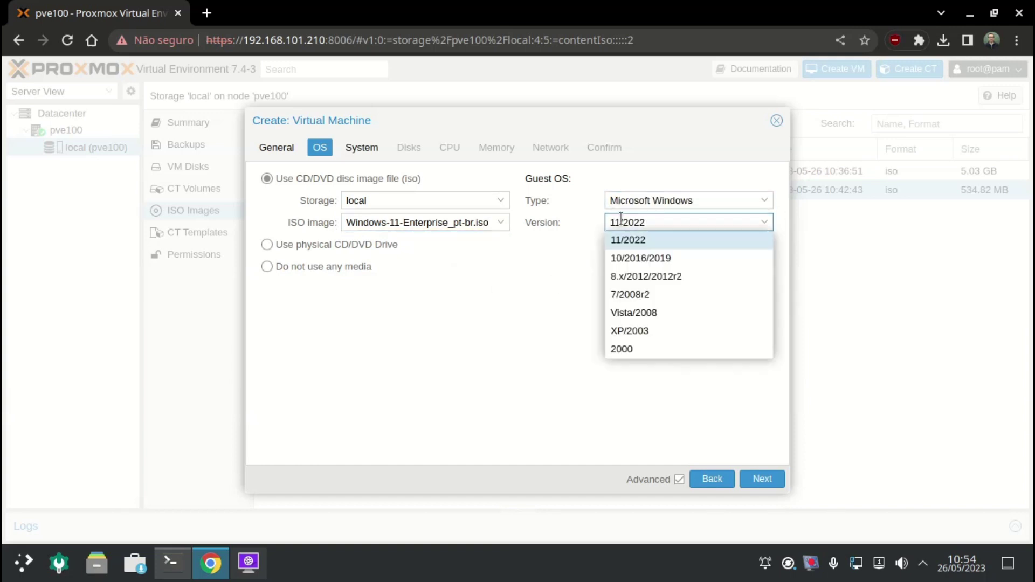
left_click(643, 237)
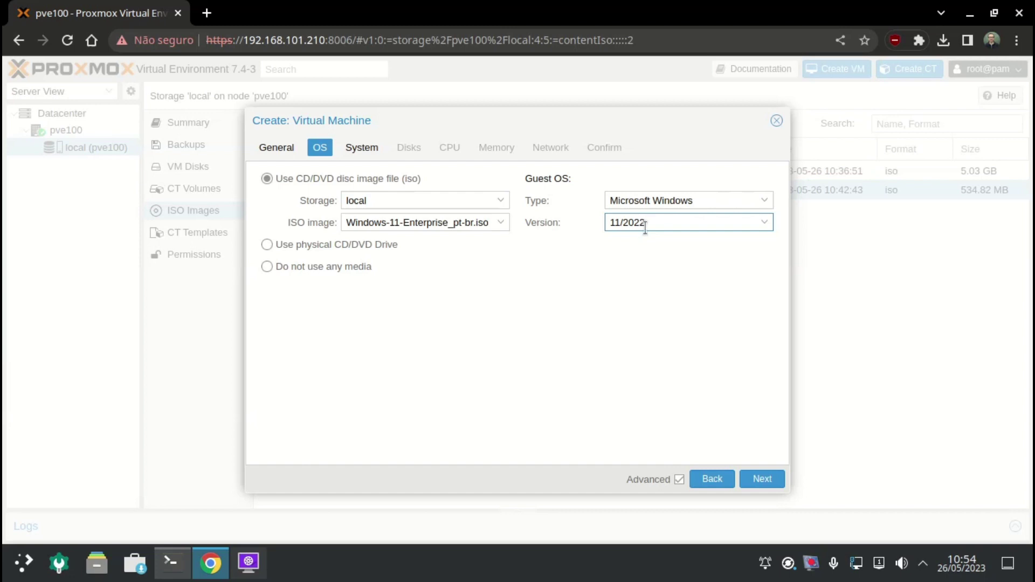
left_click(766, 482)
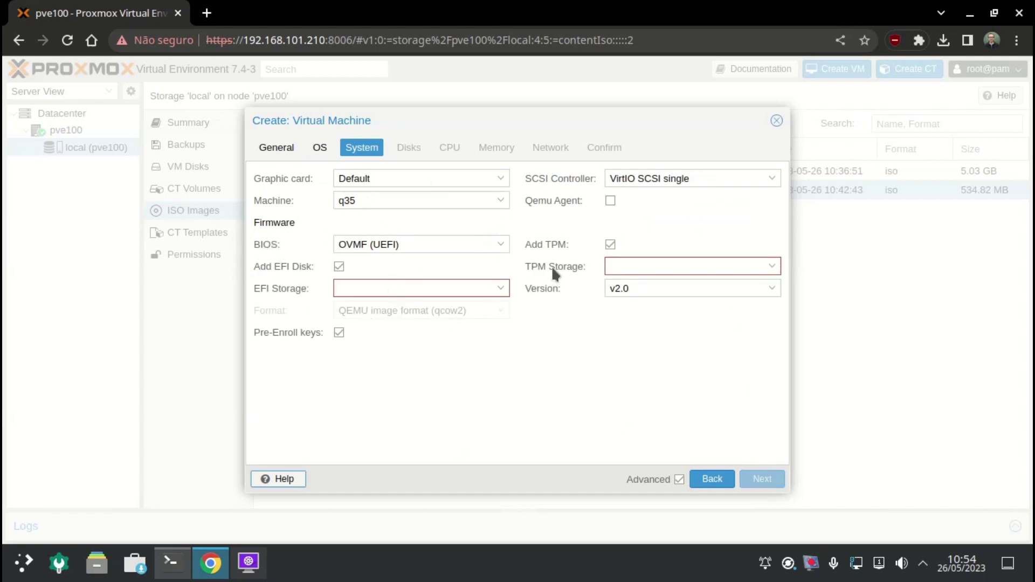
double_click(771, 475)
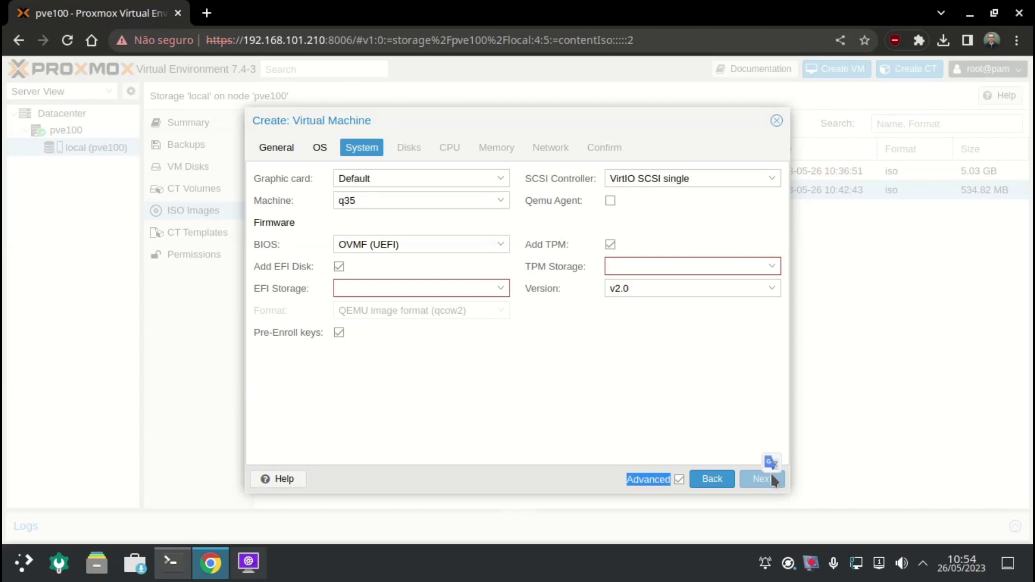
left_click(595, 405)
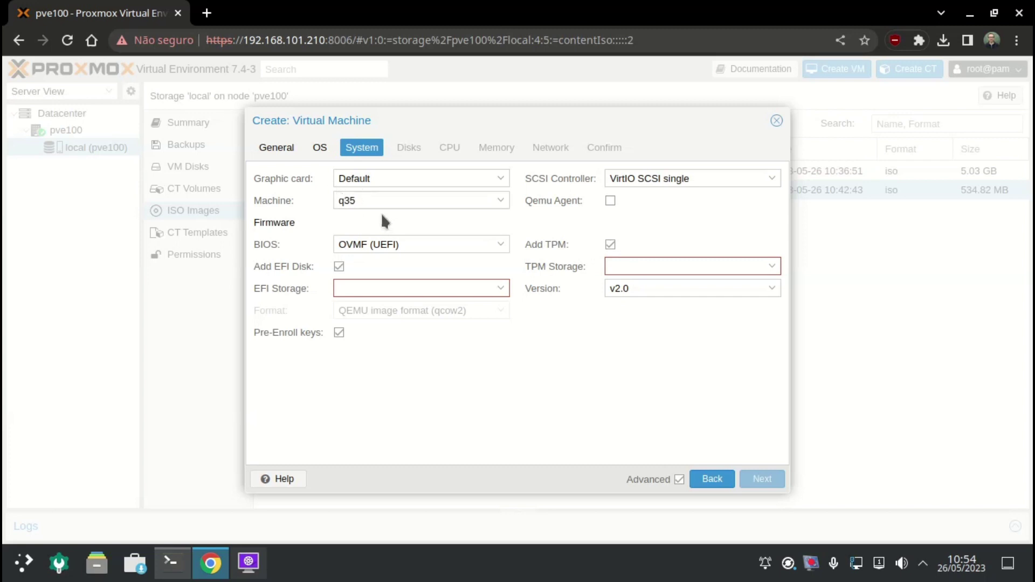
double_click(286, 223)
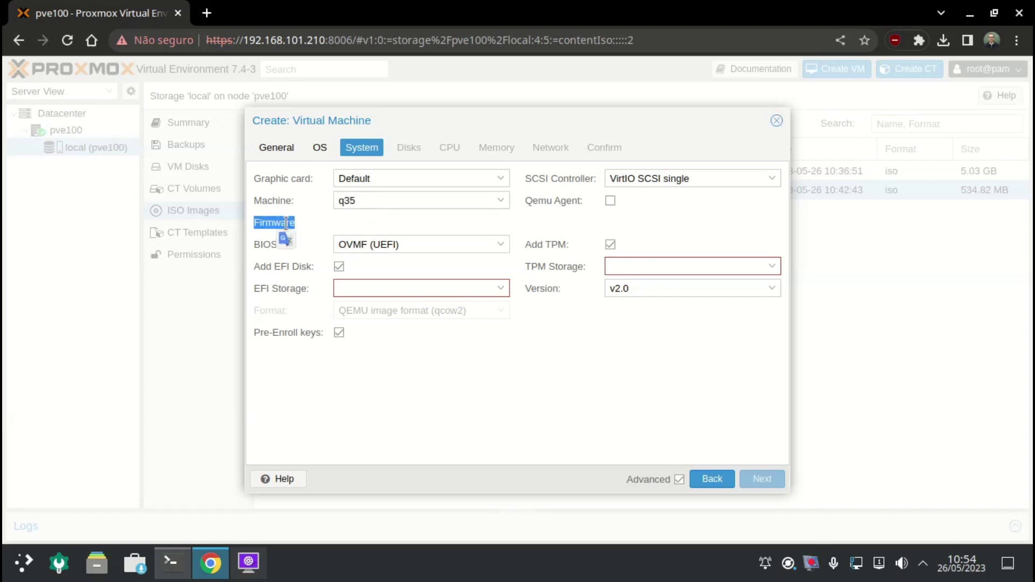
left_click(411, 328)
Set both the EFI storage and the TPM storage to local, and proceed to the disk settings.
left_click(318, 284)
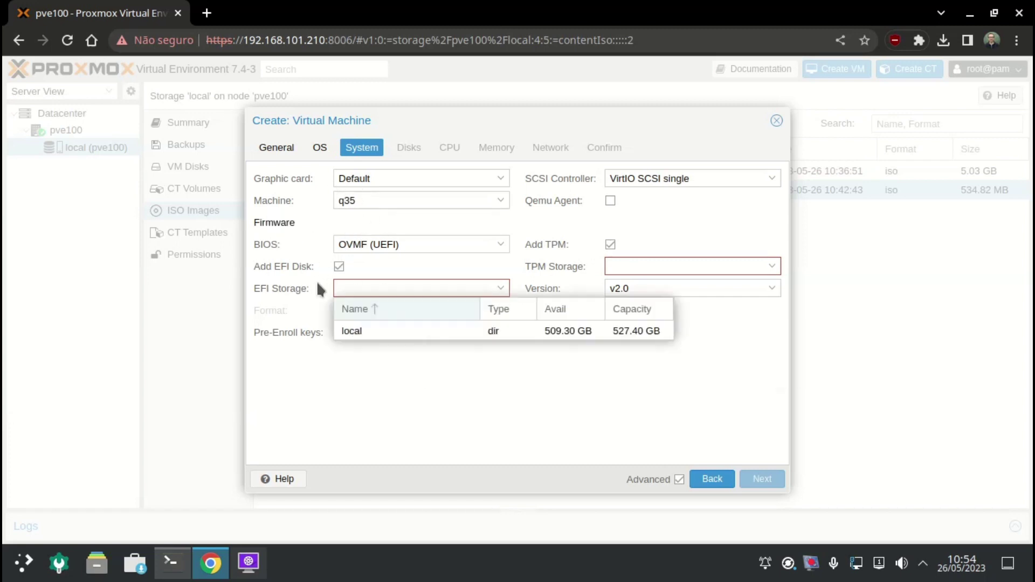
left_click(400, 324)
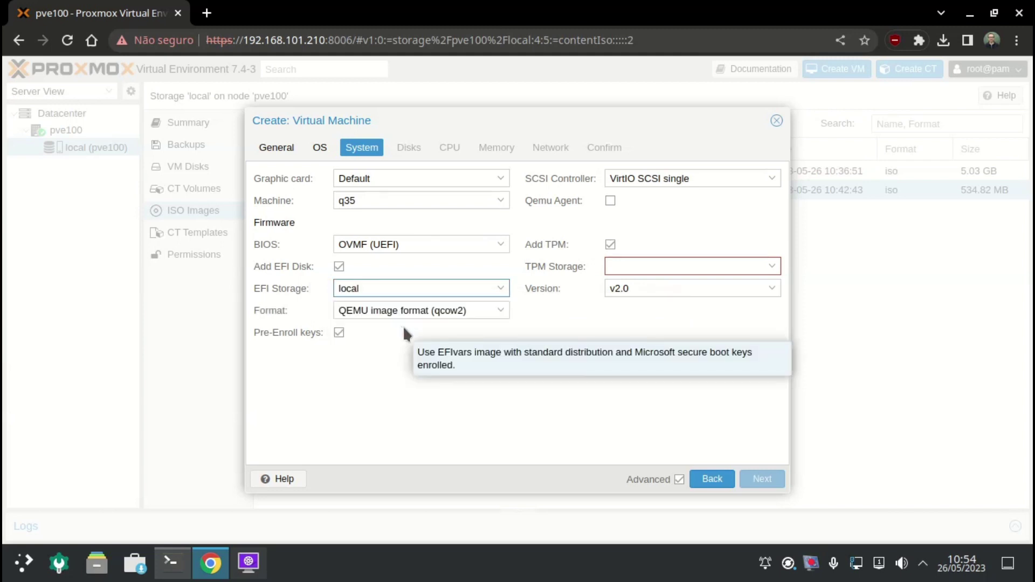
left_click(663, 269)
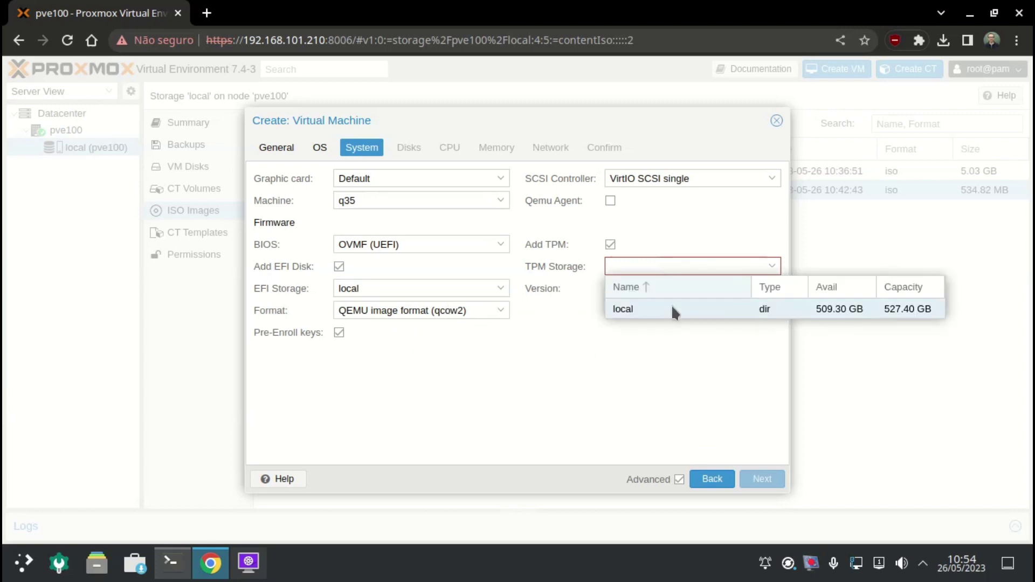
left_click(672, 310)
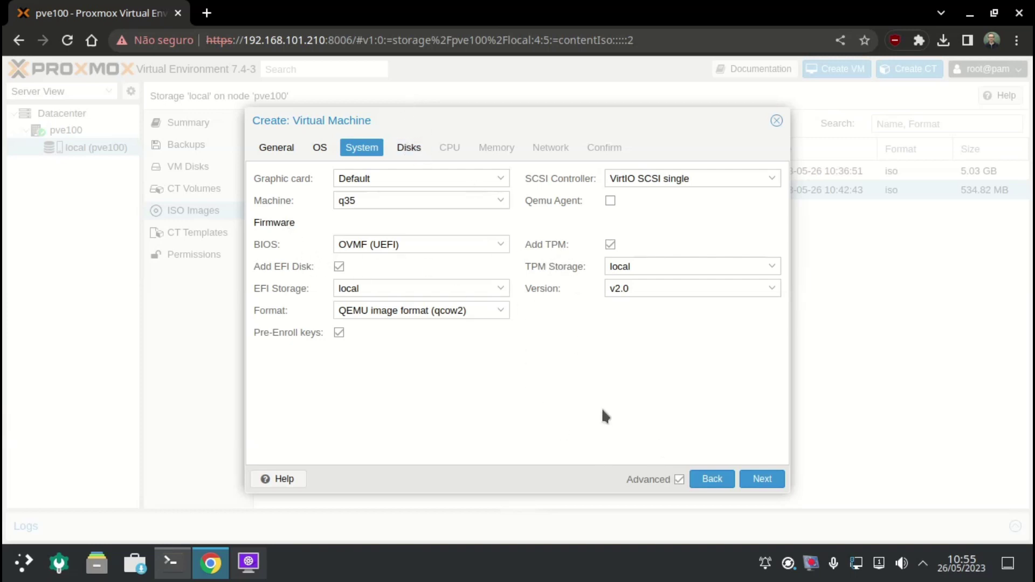
left_click(762, 478)
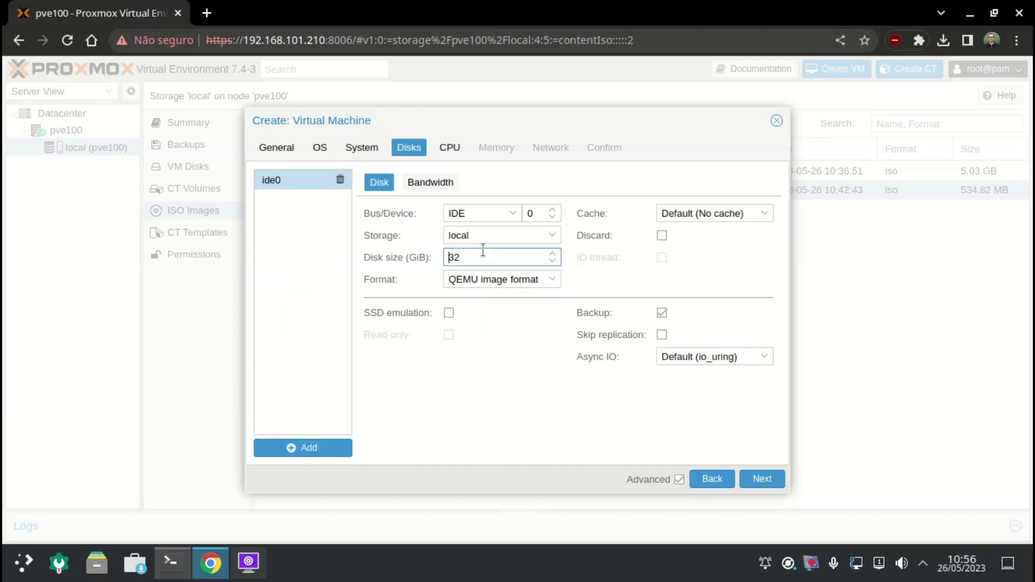
Configure the disk as a 100 GiB SCSI device with SSD emulation and Discard enabled, and proceed to the CPU settings.
double_click(483, 251)
type("100")
left_click(468, 216)
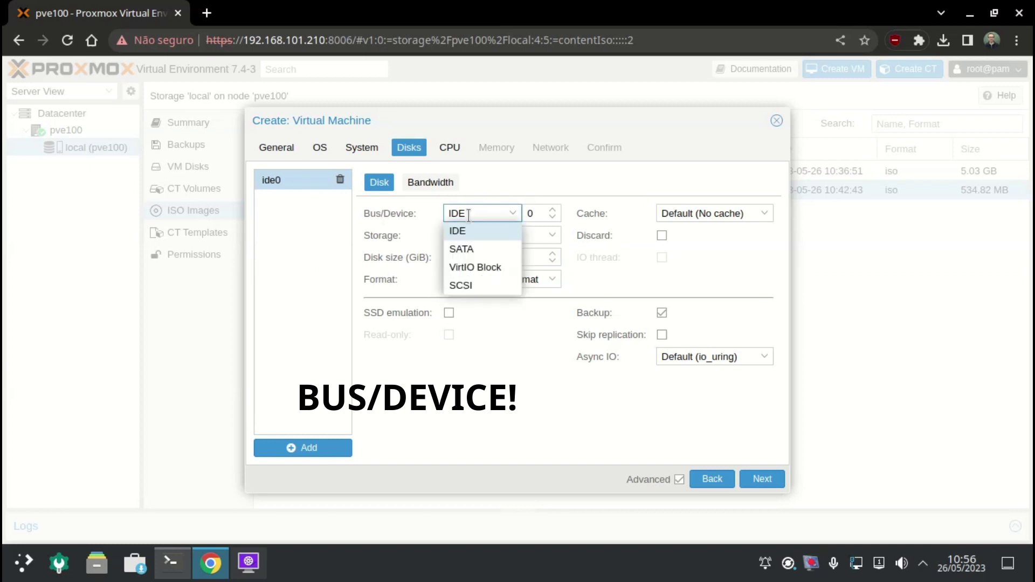
left_click(467, 285)
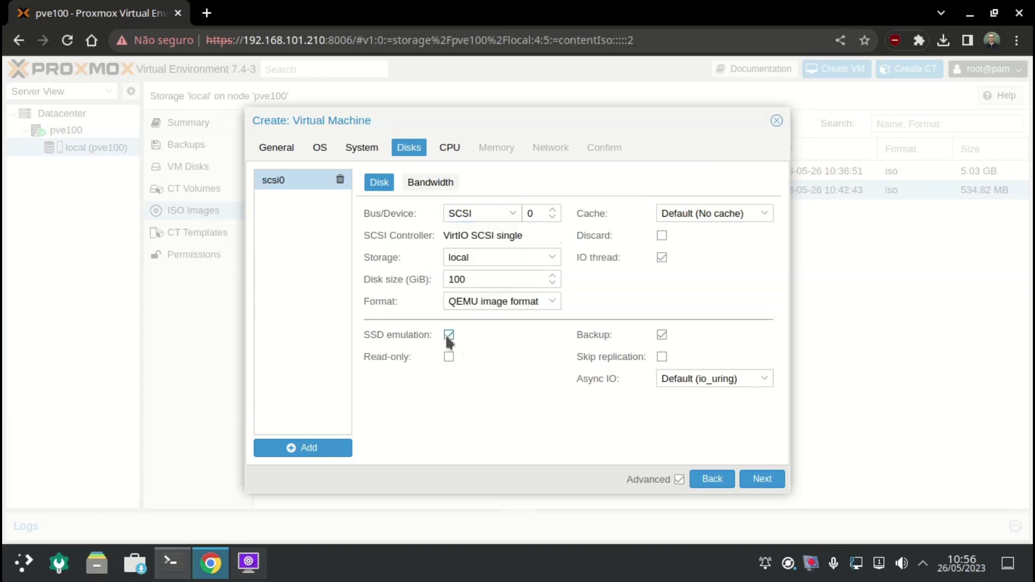
left_click(661, 236)
left_click(759, 479)
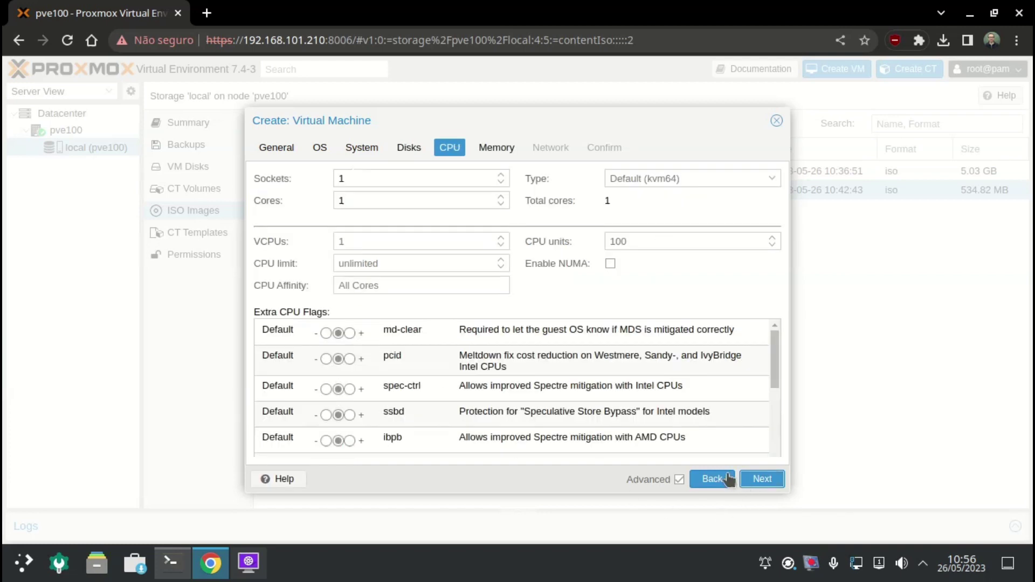
Configure the CPU with 4 cores and 4 VCPUs, and enable NUMA.
double_click(356, 207)
type("4")
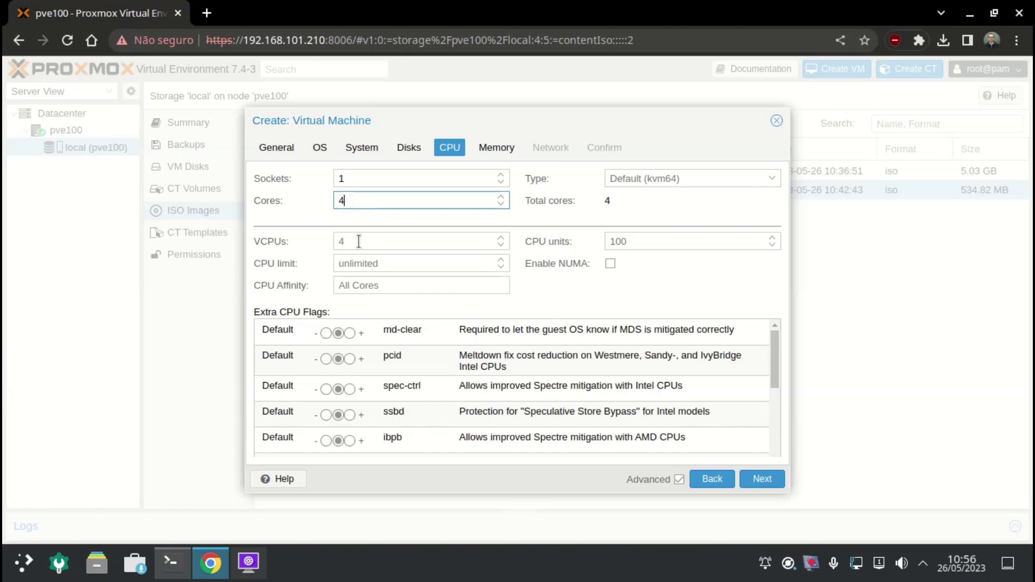
left_click(358, 241)
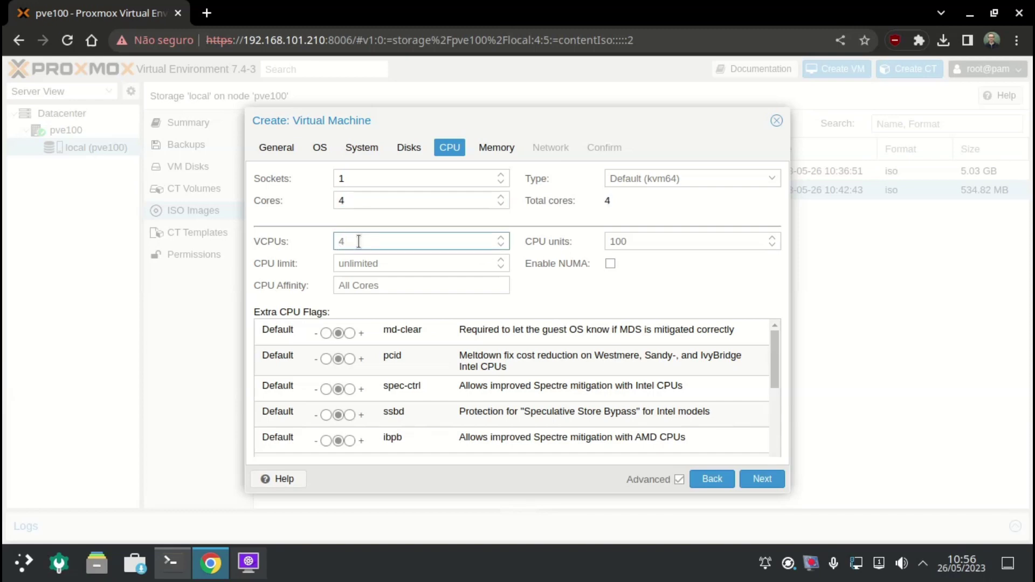
type("4")
left_click(610, 263)
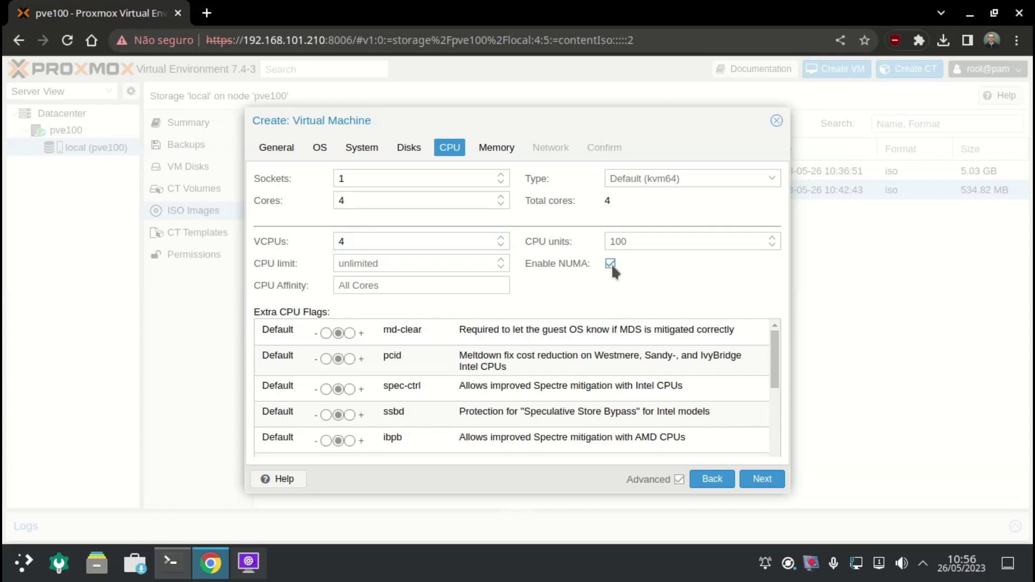
Set the CPU type to host, and proceed past the memory settings to the network settings.
left_click(665, 177)
scroll(716, 281, "down", 10)
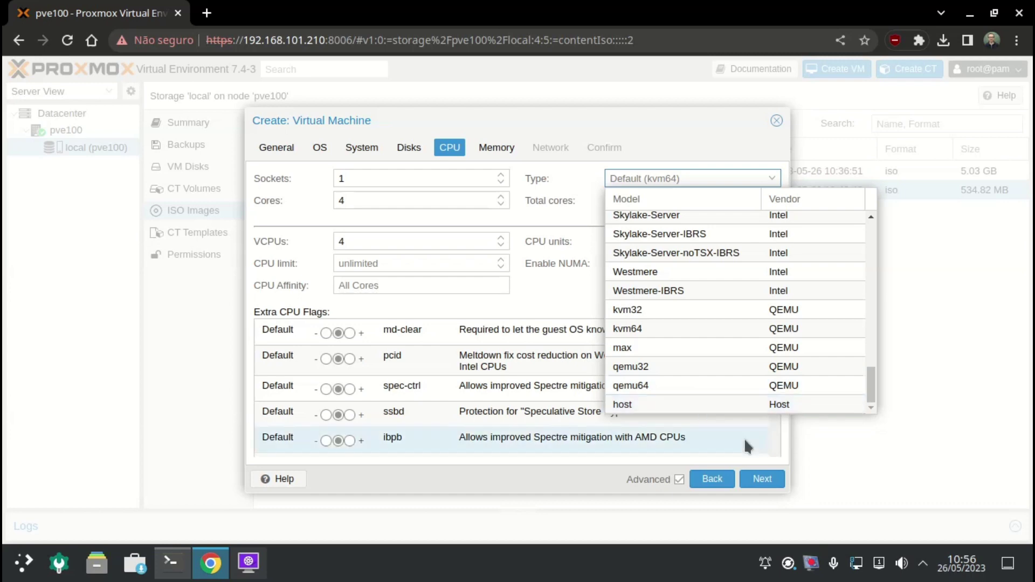
left_click(749, 404)
left_click(776, 479)
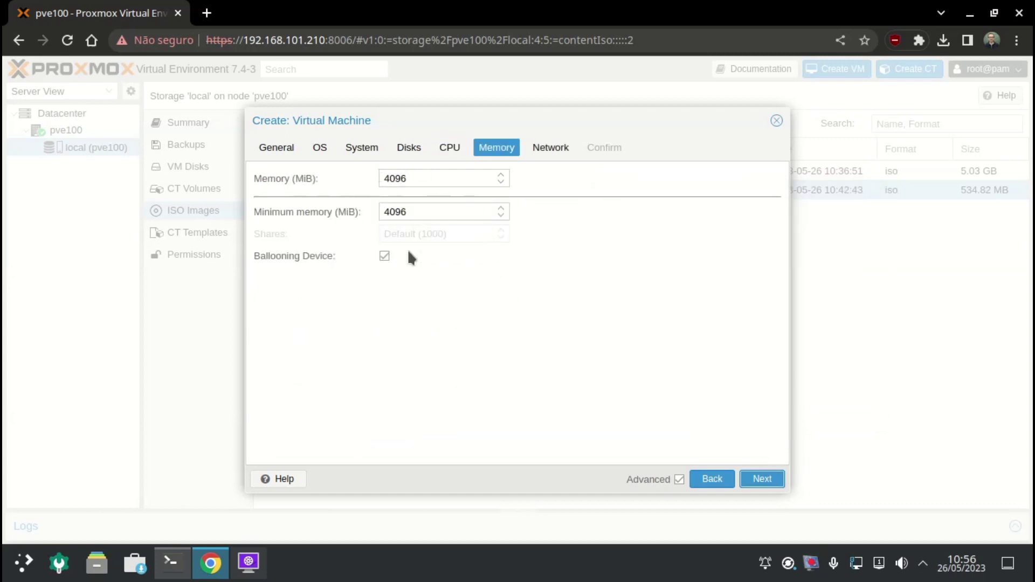
left_click(754, 483)
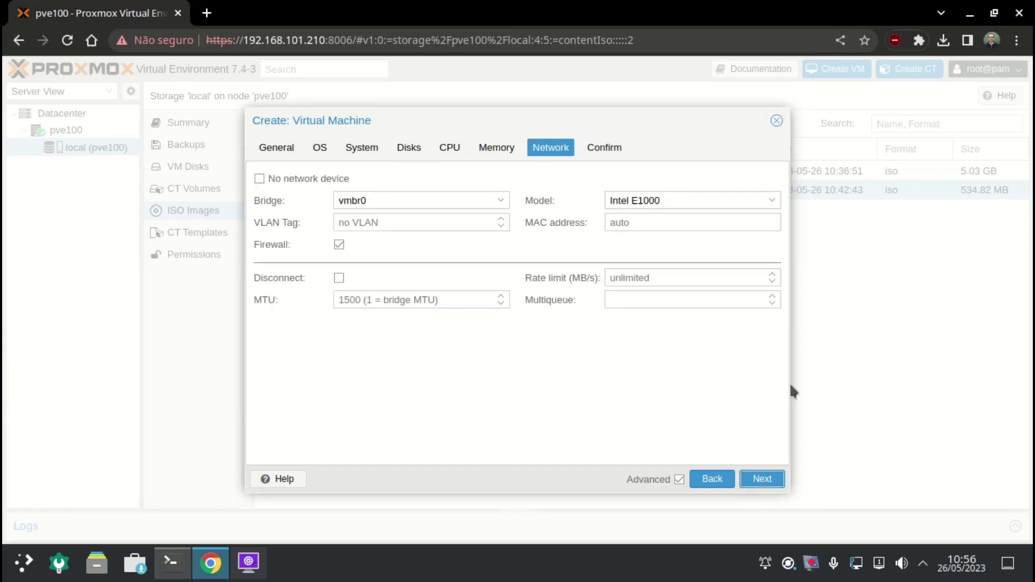
Set the network device model to VirtIO (paravirtualized), and proceed to the confirmation summary.
left_click(771, 201)
left_click(771, 201)
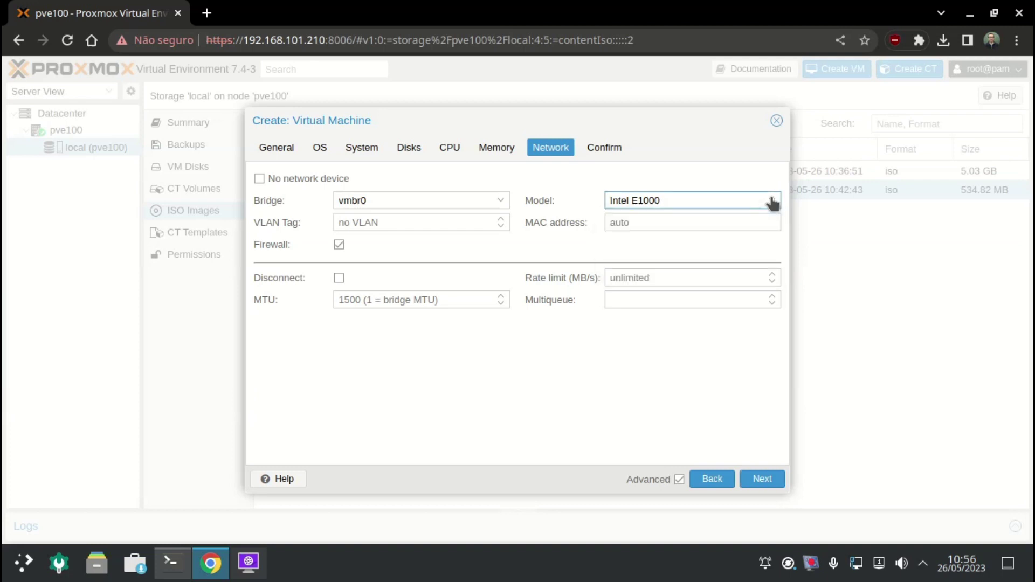
left_click(771, 201)
left_click(713, 237)
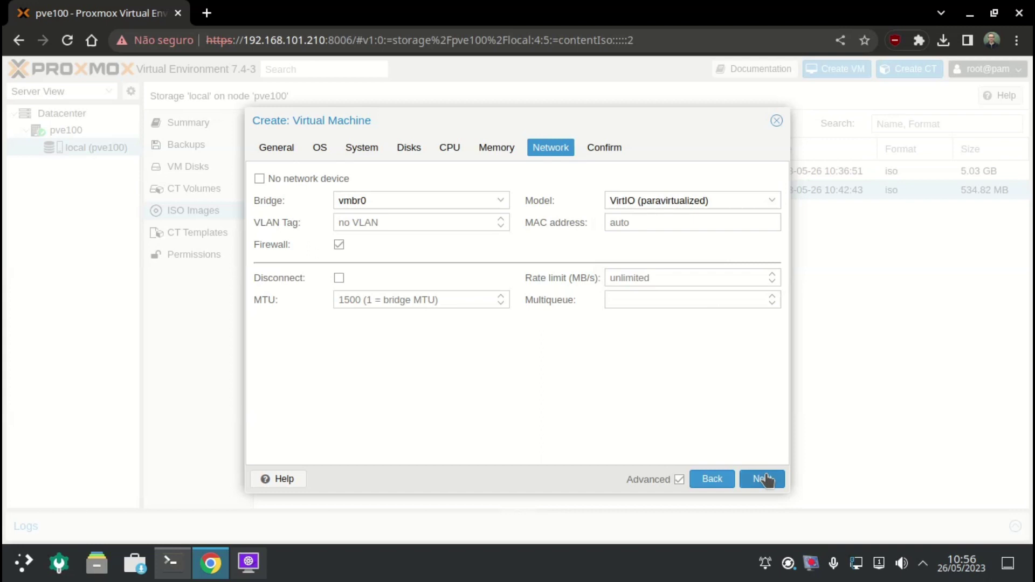
left_click(765, 478)
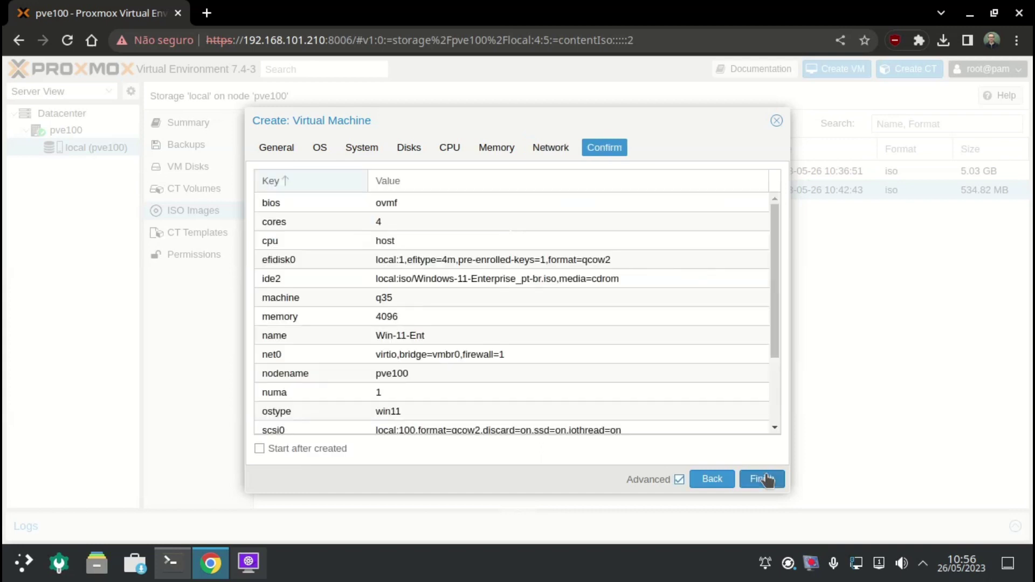
Review the full configuration summary of the new virtual machine and finish creating it.
scroll(487, 291, "down", 2)
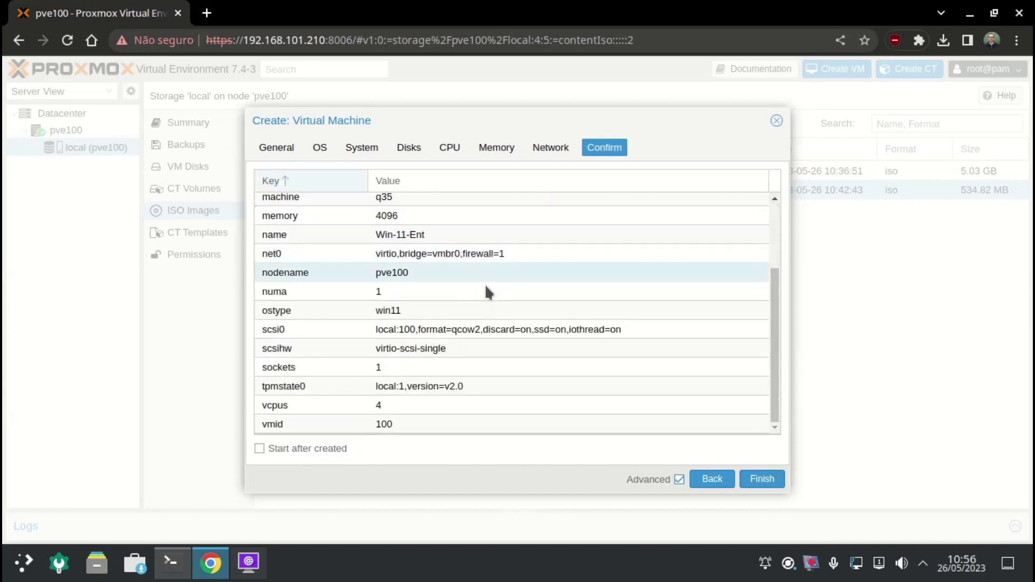
scroll(593, 392, "up", 2)
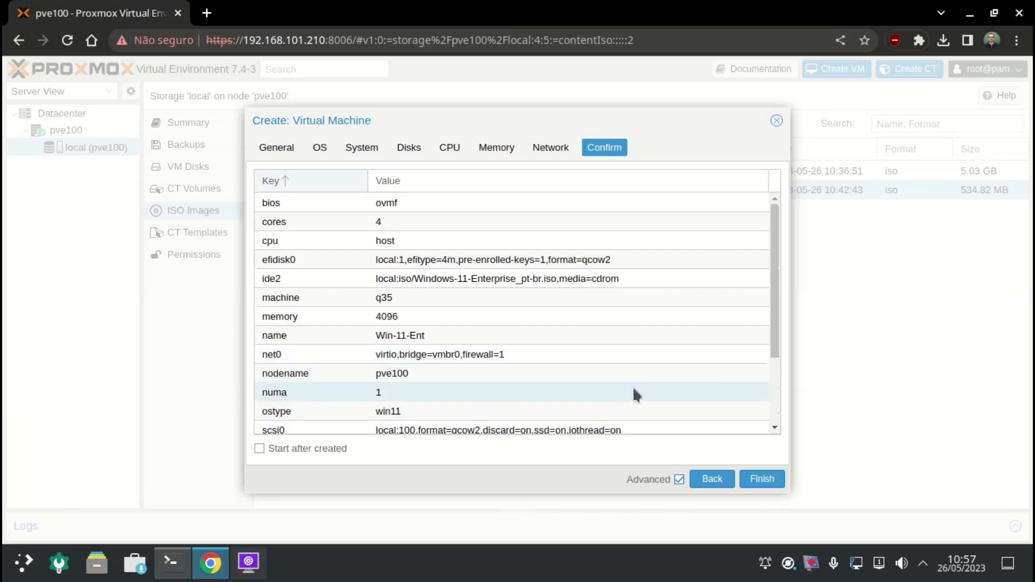
left_click(753, 480)
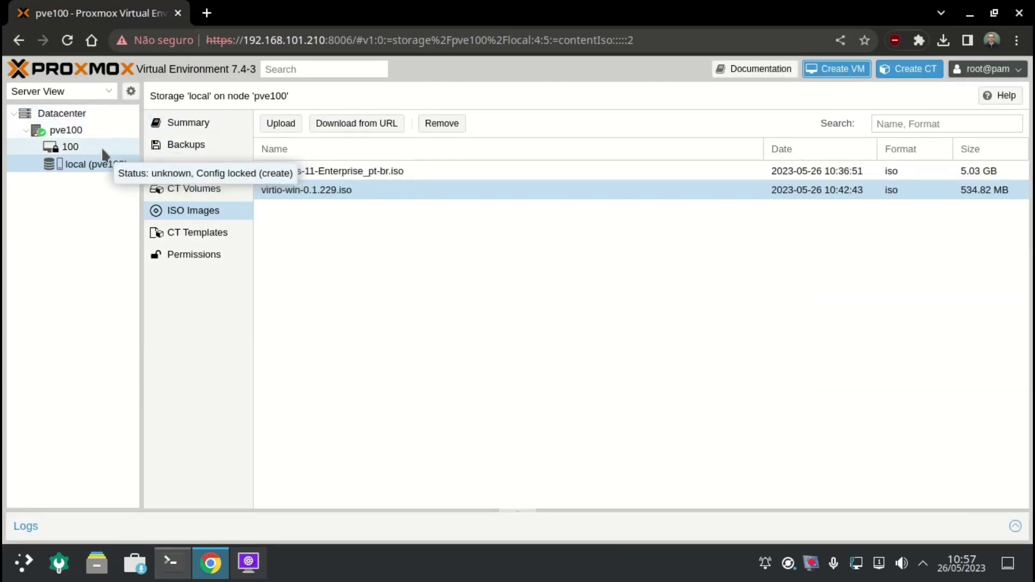
Open the hardware list of virtual machine 100 and remove its CD/DVD drive ide2 holding the Windows 11 image.
left_click(102, 149)
left_click(208, 169)
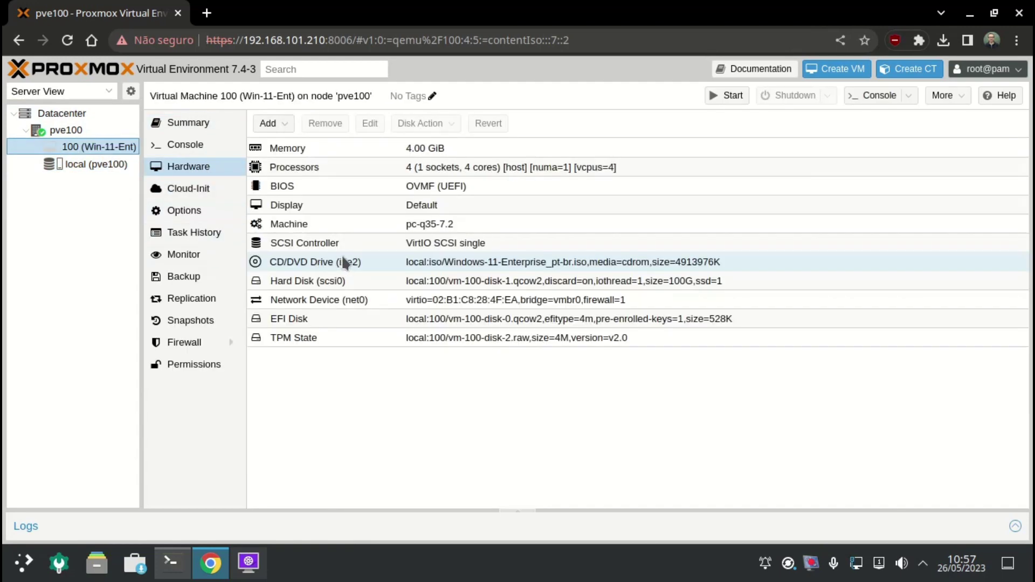
left_click(501, 262)
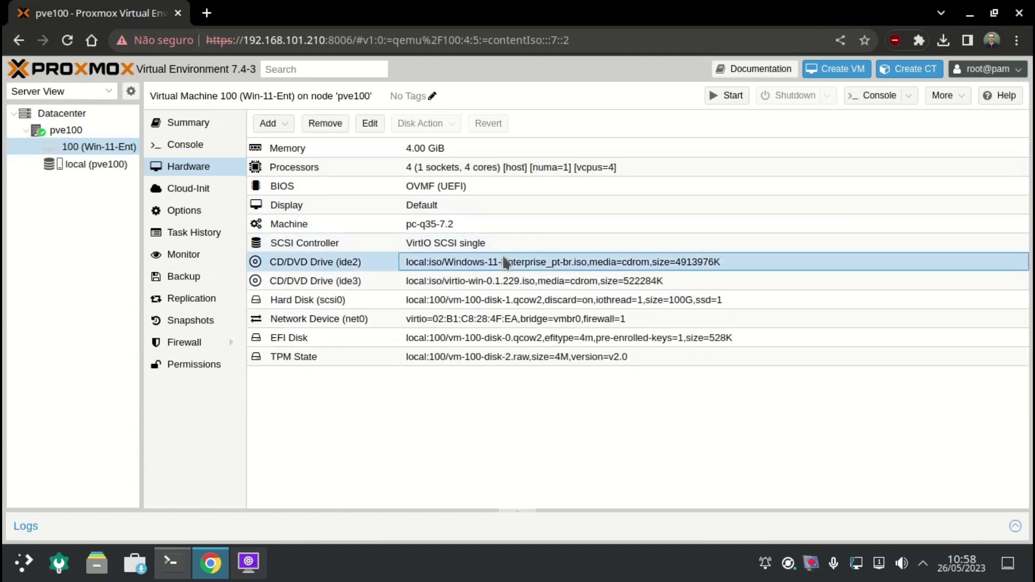
left_click(373, 126)
key("Escape")
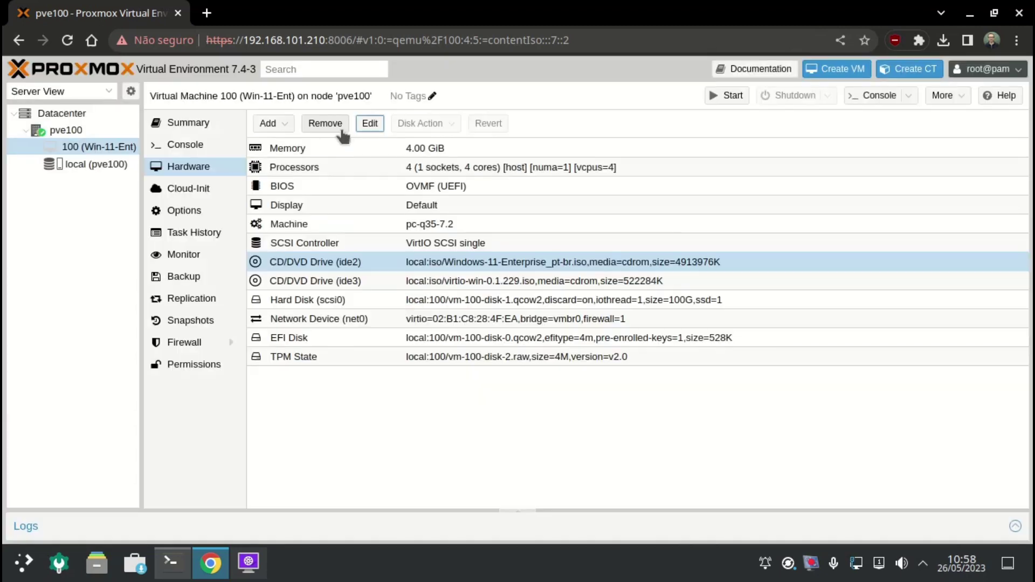
left_click(332, 125)
left_click(485, 333)
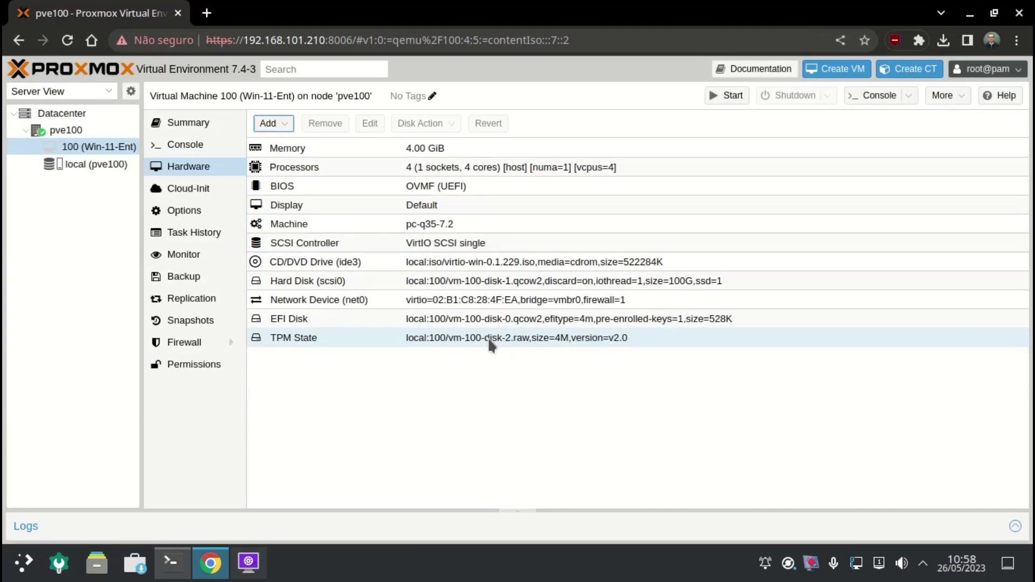
Remove the CD/DVD drive ide3 from the virtual machine's hardware.
left_click(410, 259)
left_click(325, 124)
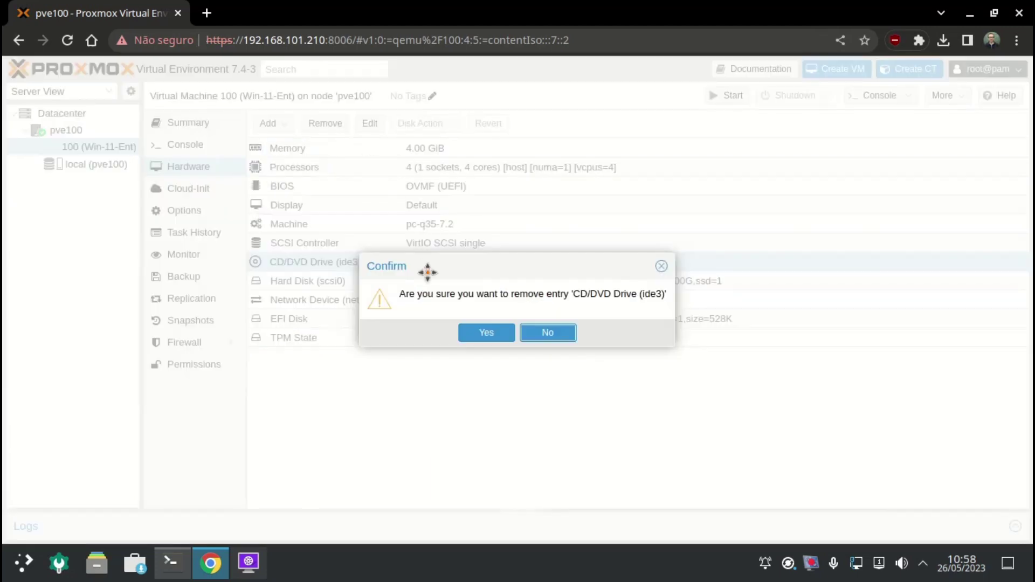
left_click(485, 332)
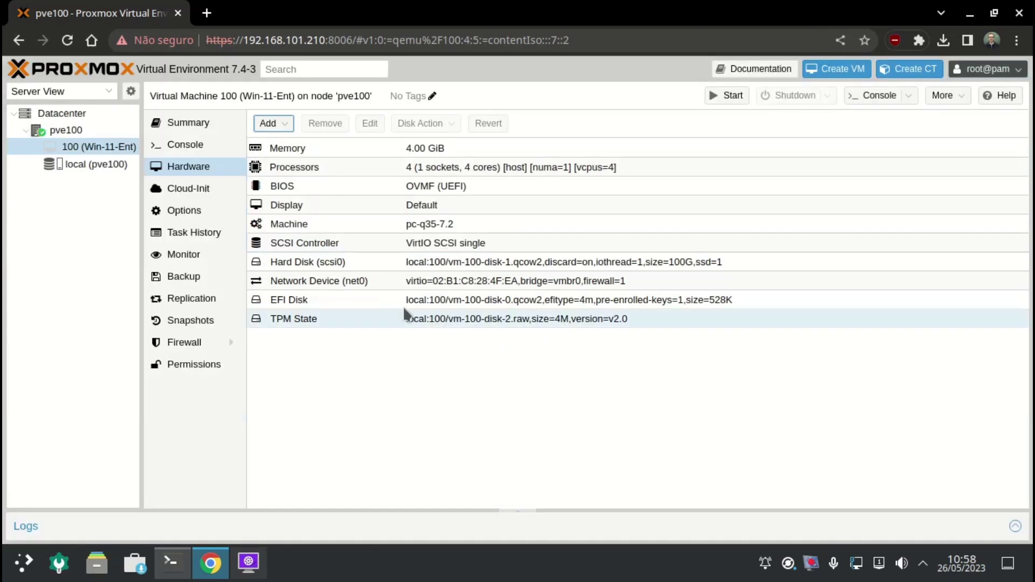
Add a CD/DVD drive on IDE 0 using virtio-win-0.1.229.iso from the local storage.
left_click(269, 124)
left_click(322, 163)
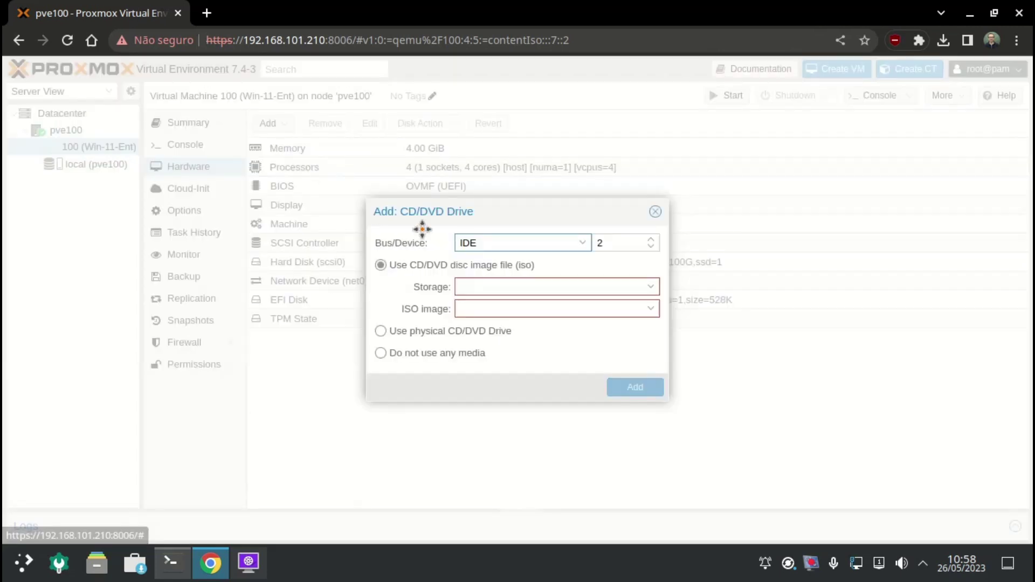
left_click(605, 245)
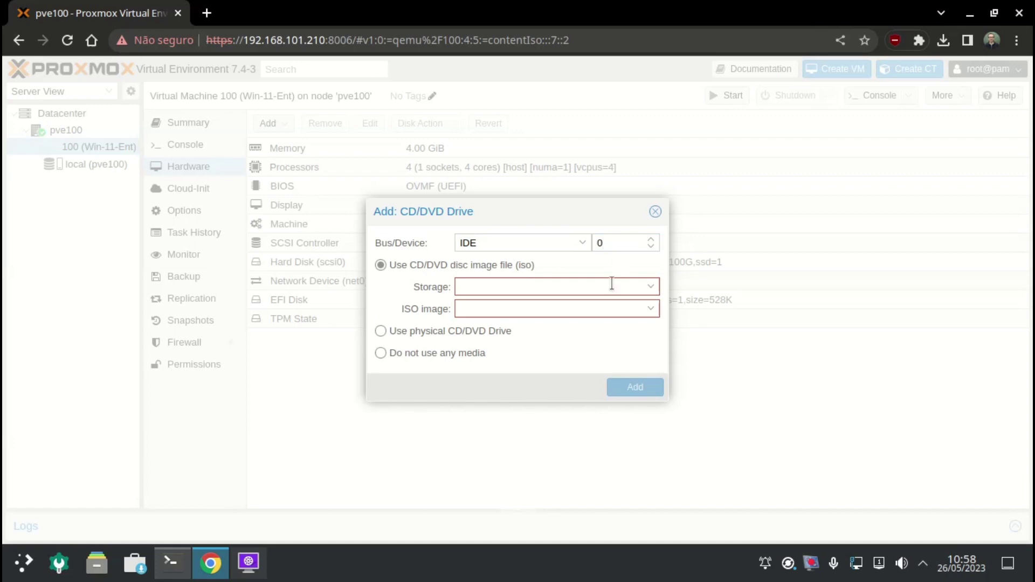
left_click(610, 286)
left_click(596, 328)
left_click(590, 310)
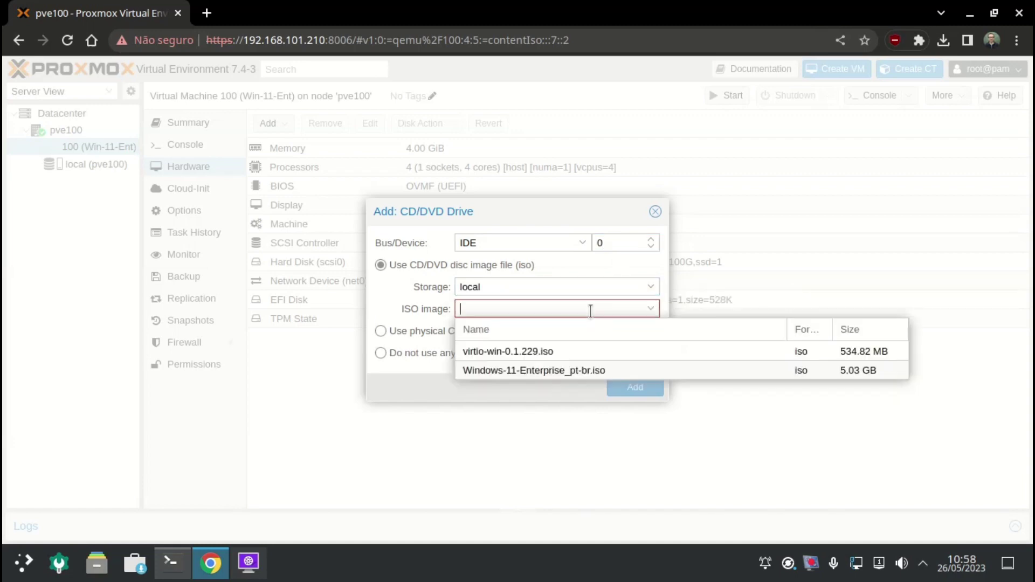
left_click(534, 352)
left_click(611, 389)
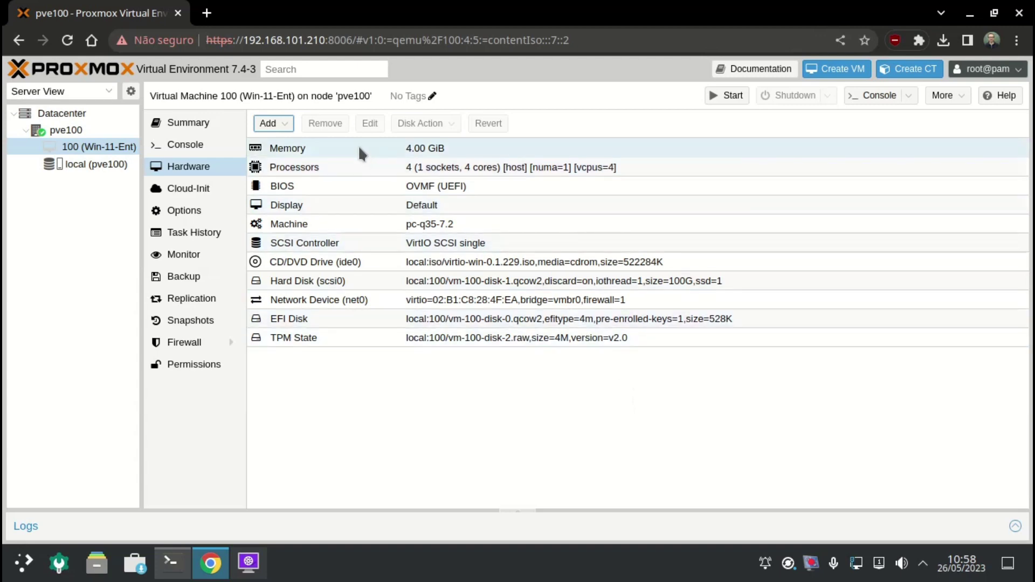
left_click(288, 126)
left_click(294, 161)
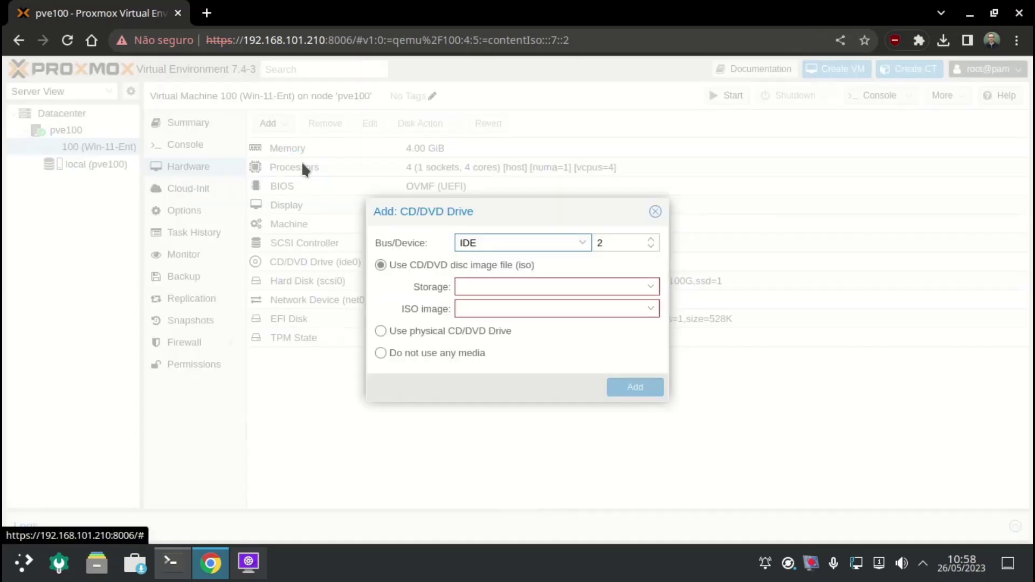
left_click(613, 246)
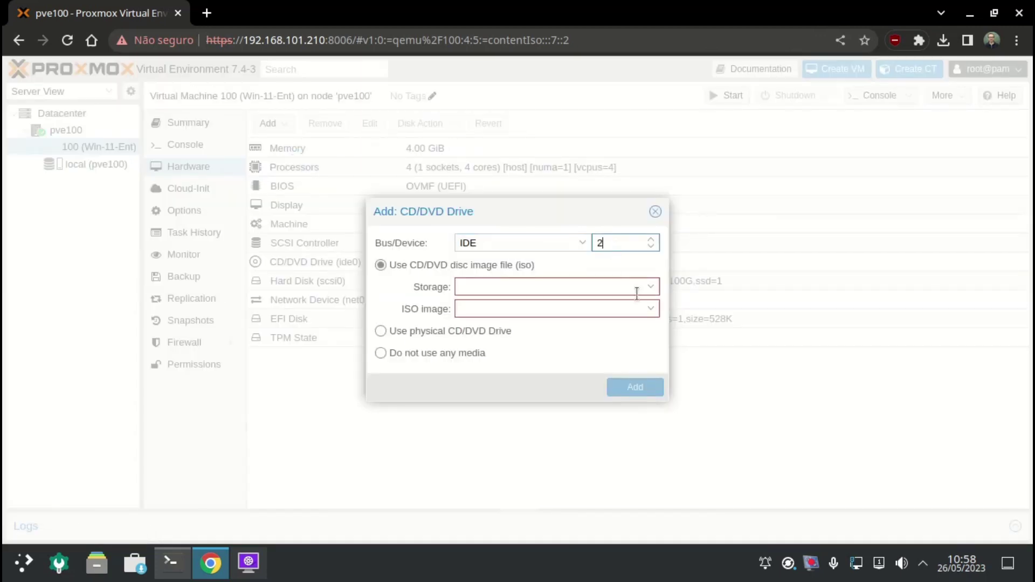
left_click(637, 294)
key("Escape")
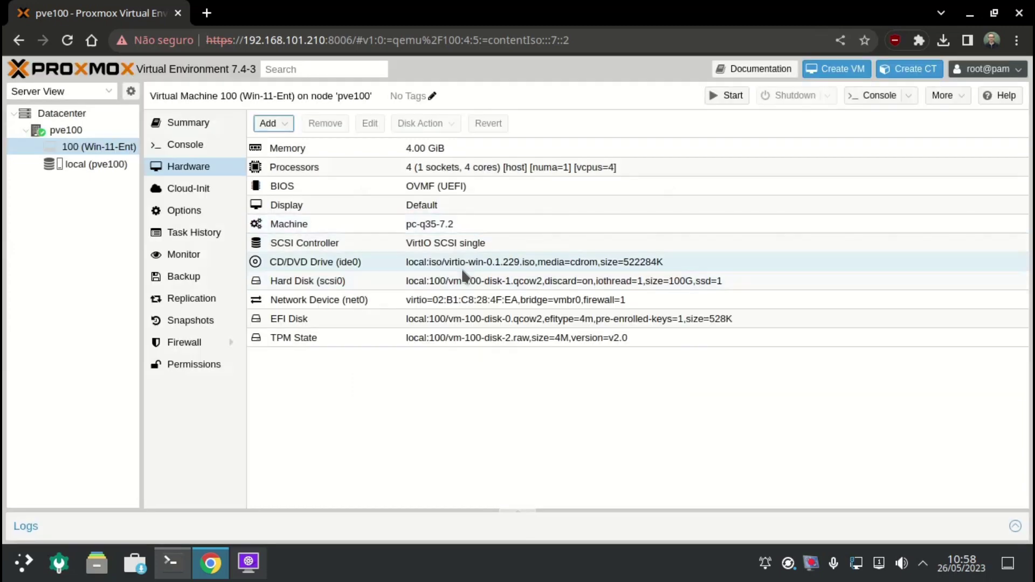
Change the disc image of CD/DVD drive ide0 to Windows-11-Enterprise_pt-br.iso.
left_click(462, 264)
left_click(370, 124)
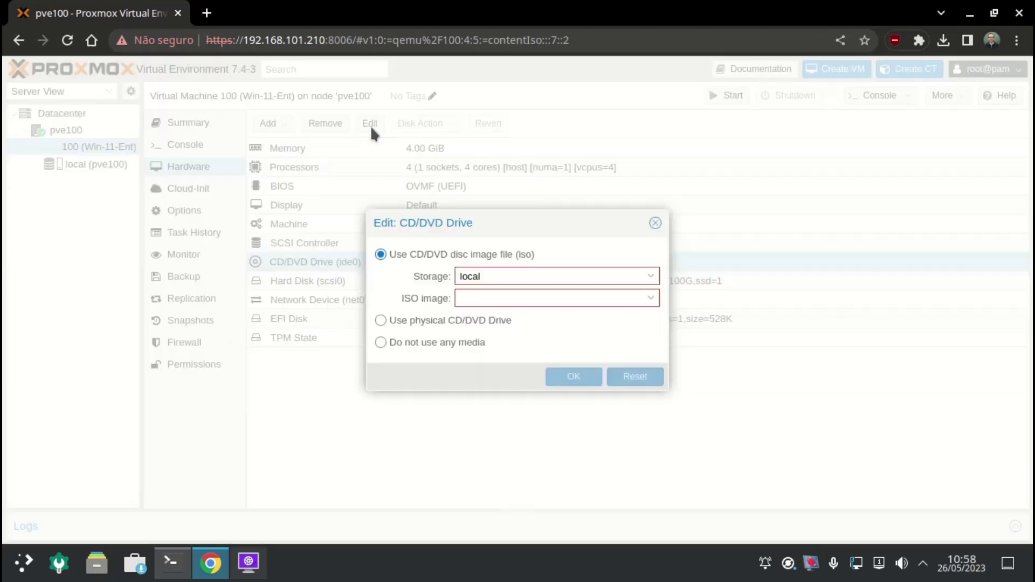
left_click(507, 295)
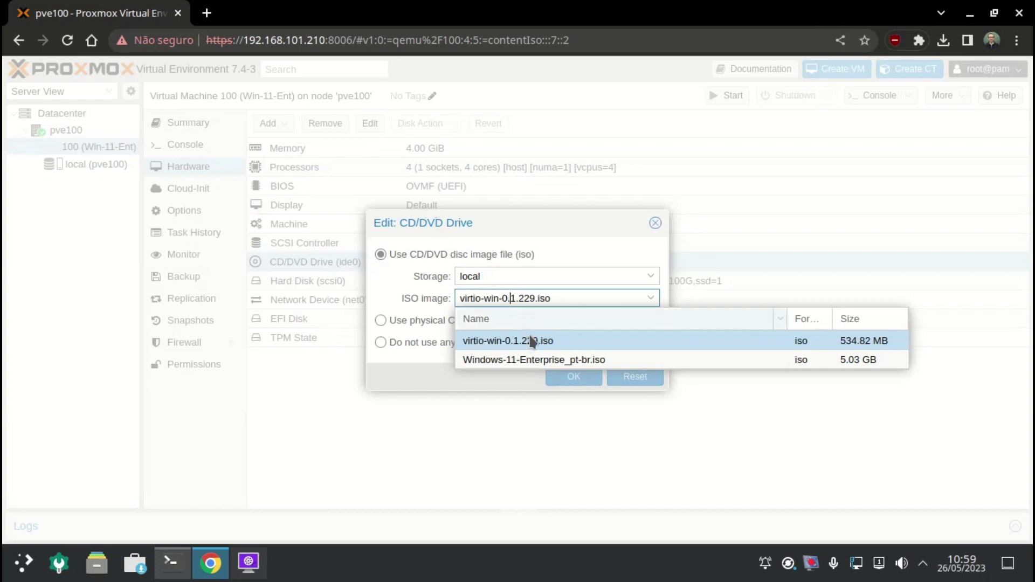
left_click(539, 359)
left_click(553, 373)
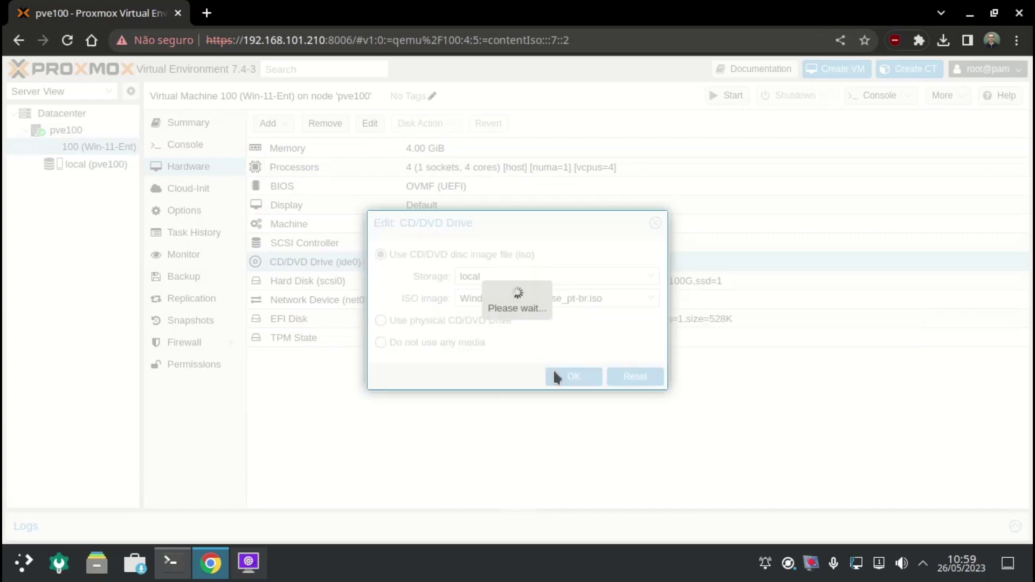
Add a second CD/DVD drive on IDE 2 using virtio-win-0.1.229.iso from the local storage.
left_click(272, 123)
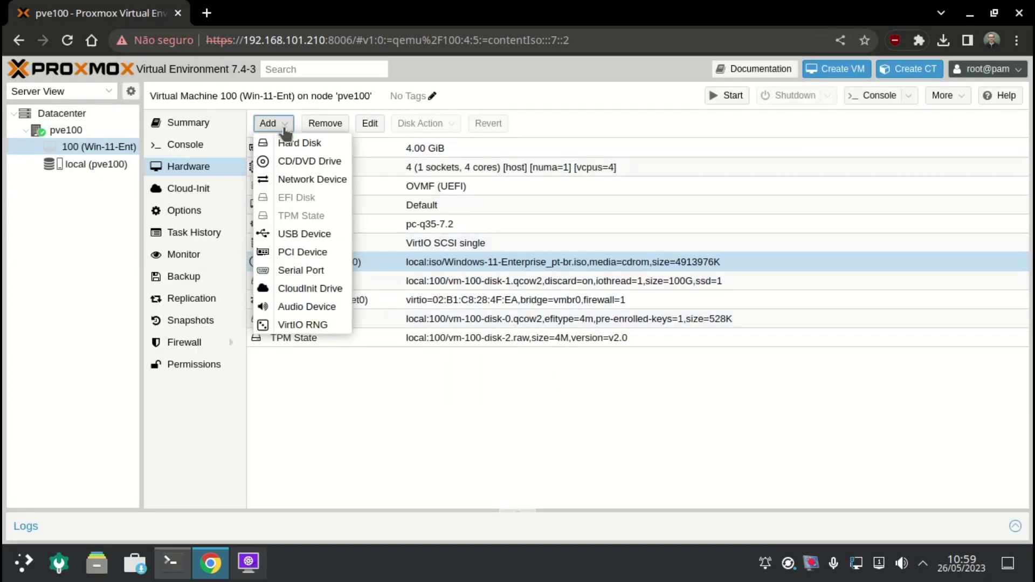
left_click(291, 160)
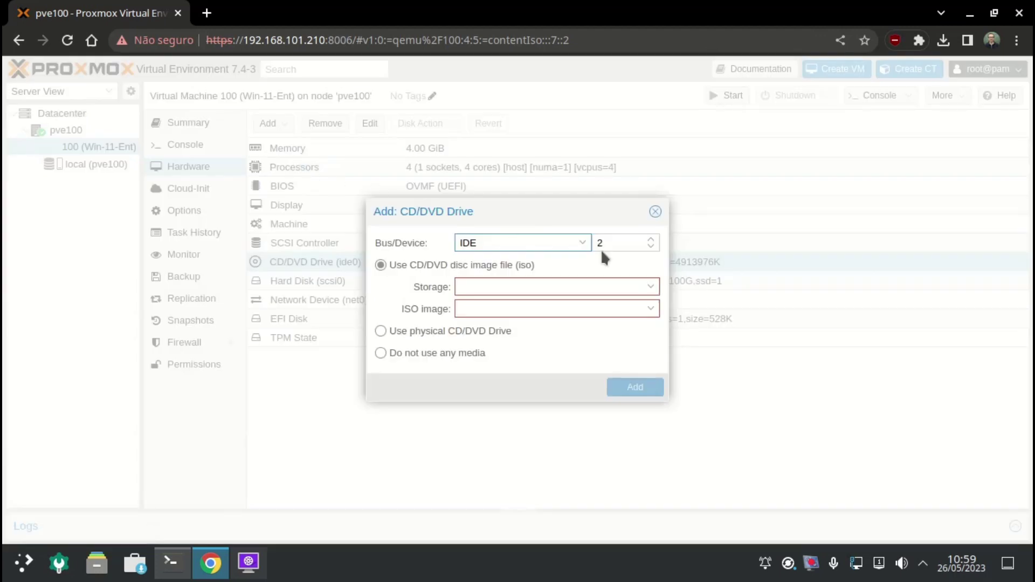
left_click(605, 287)
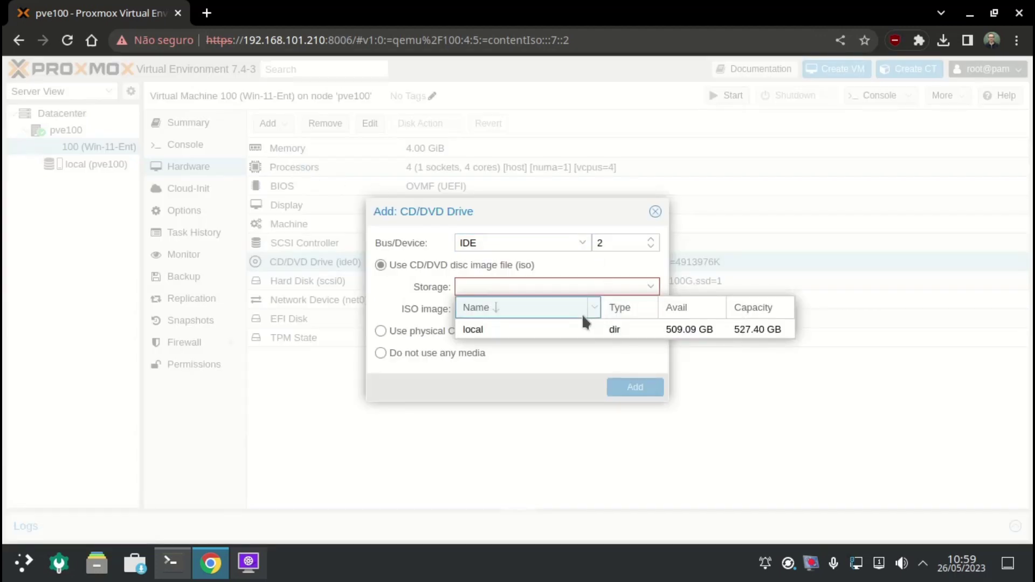
left_click(582, 329)
left_click(558, 354)
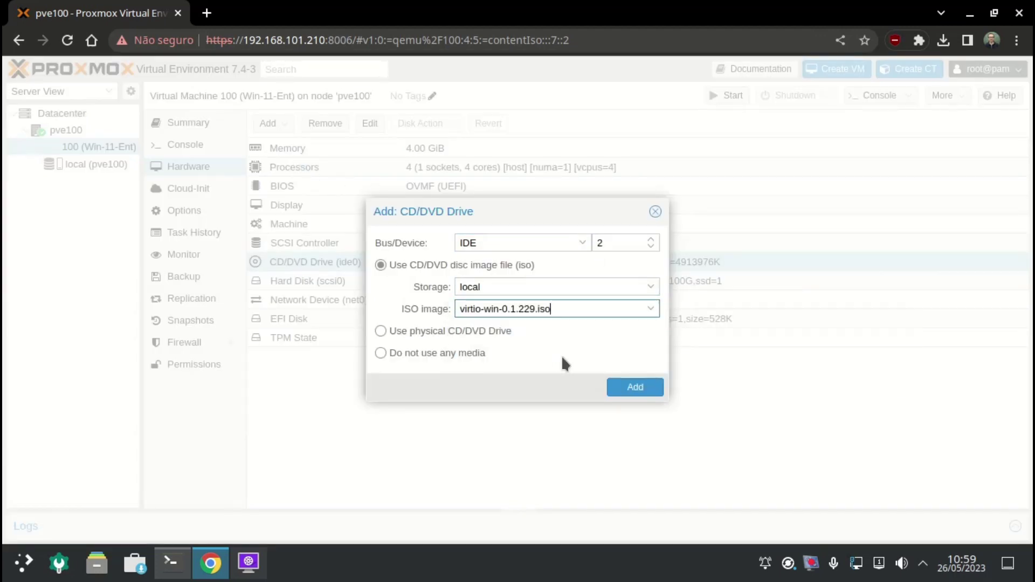
left_click(641, 395)
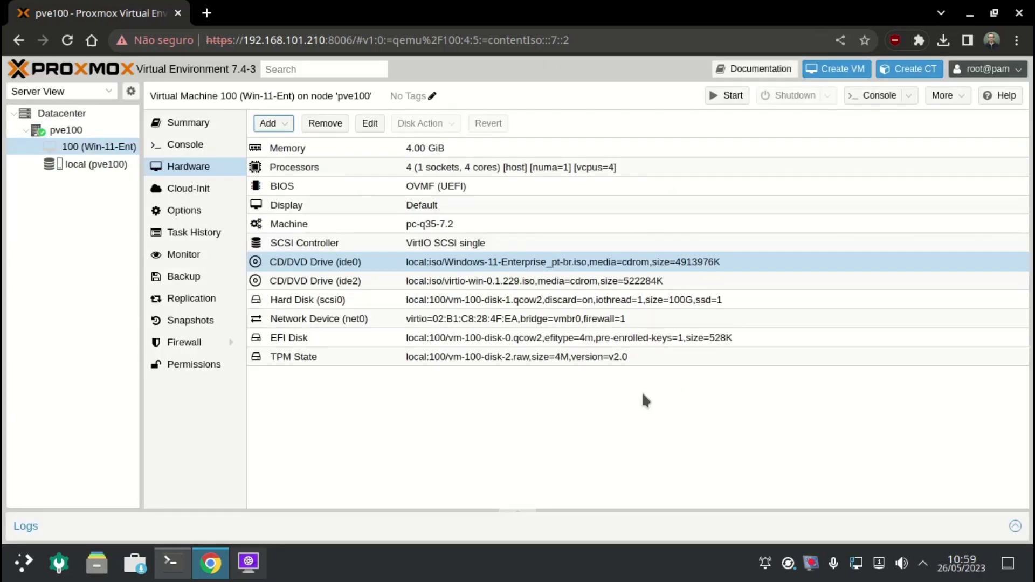
Start the virtual machine with the task log expanded, and boot it from the installation CD in its console.
left_click(522, 513)
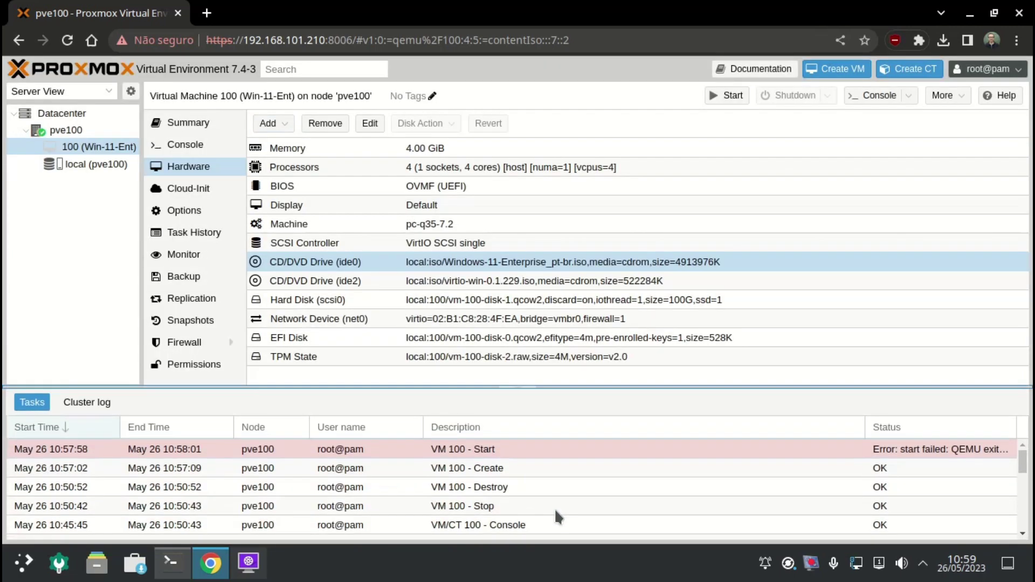
left_click(725, 97)
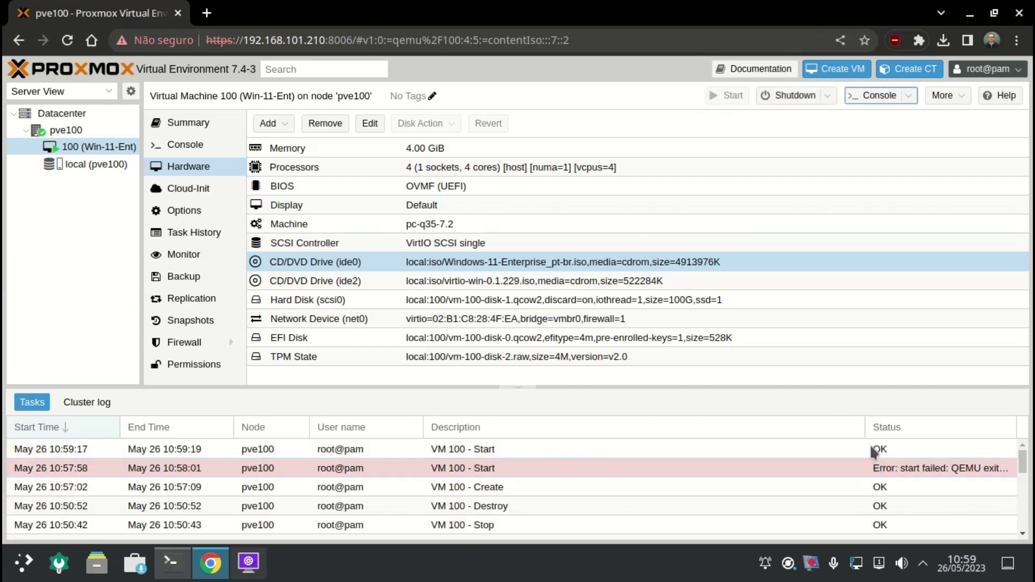
left_click(231, 140)
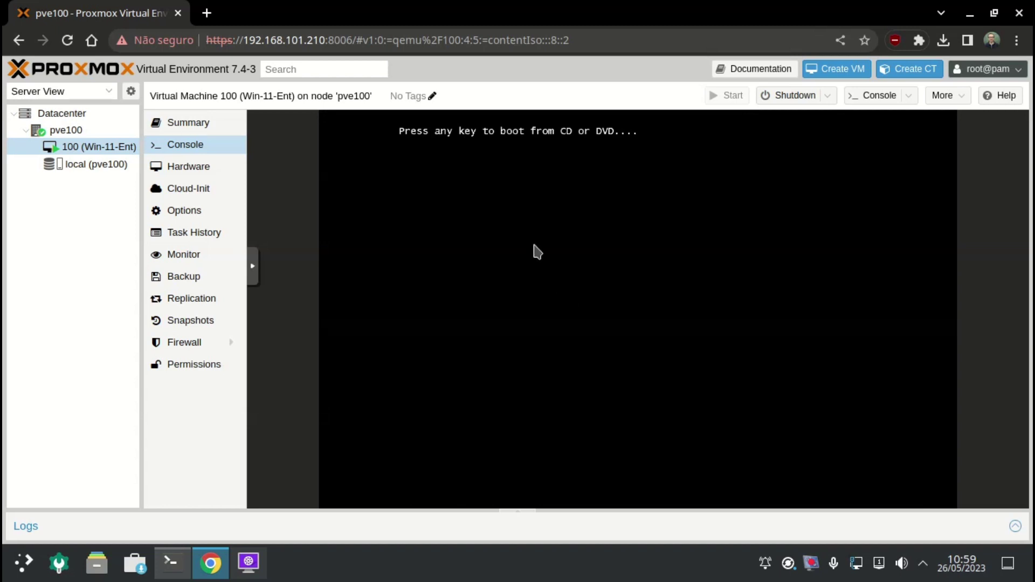
key("Return")
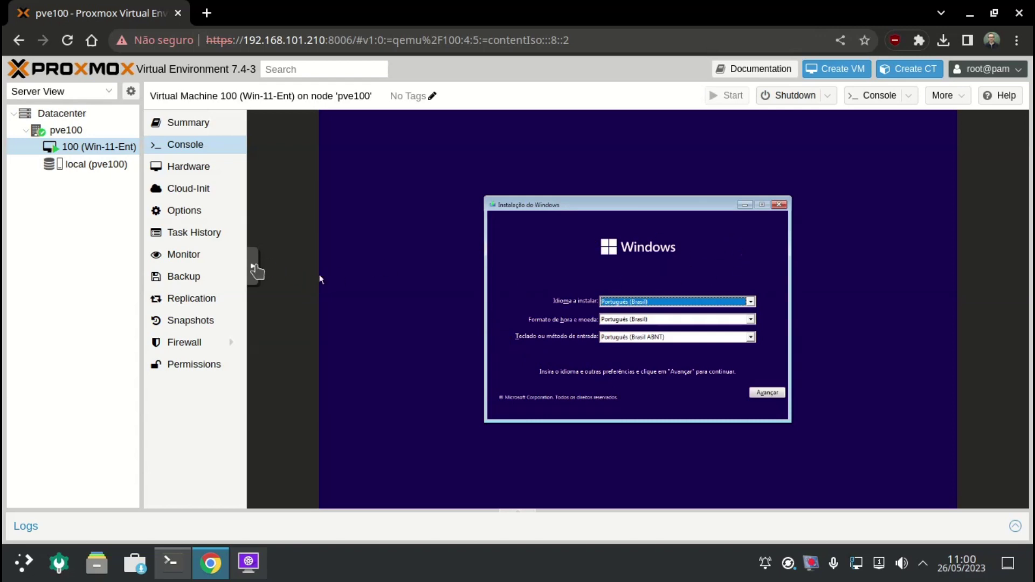
Open the noVNC controls of the console and switch the Windows installer to full screen.
left_click(256, 271)
left_click(270, 307)
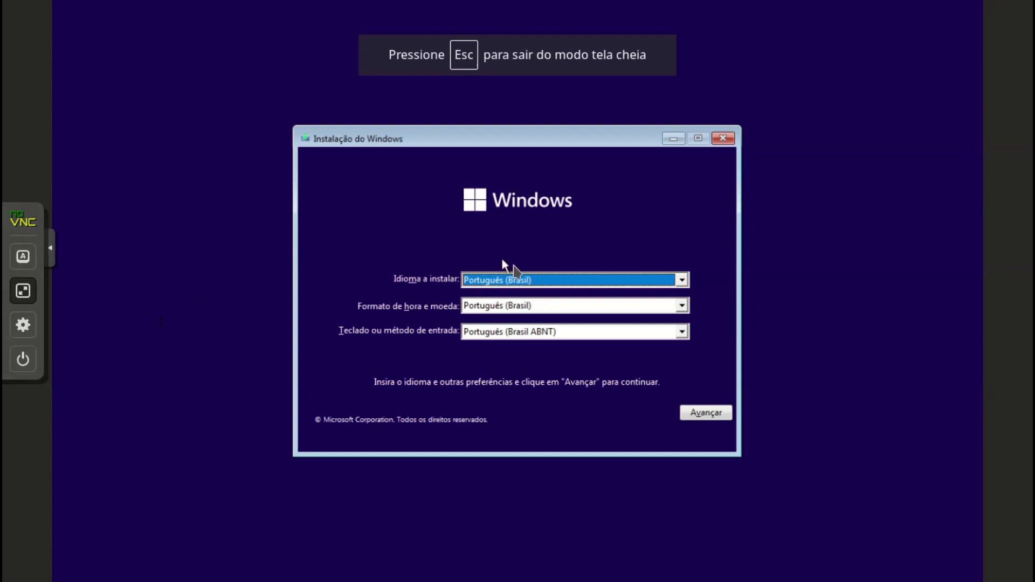
Start the Windows installation with Português (Brasil) as language, time format and keyboard, and accept the Microsoft licence terms.
left_click(704, 419)
left_click(528, 299)
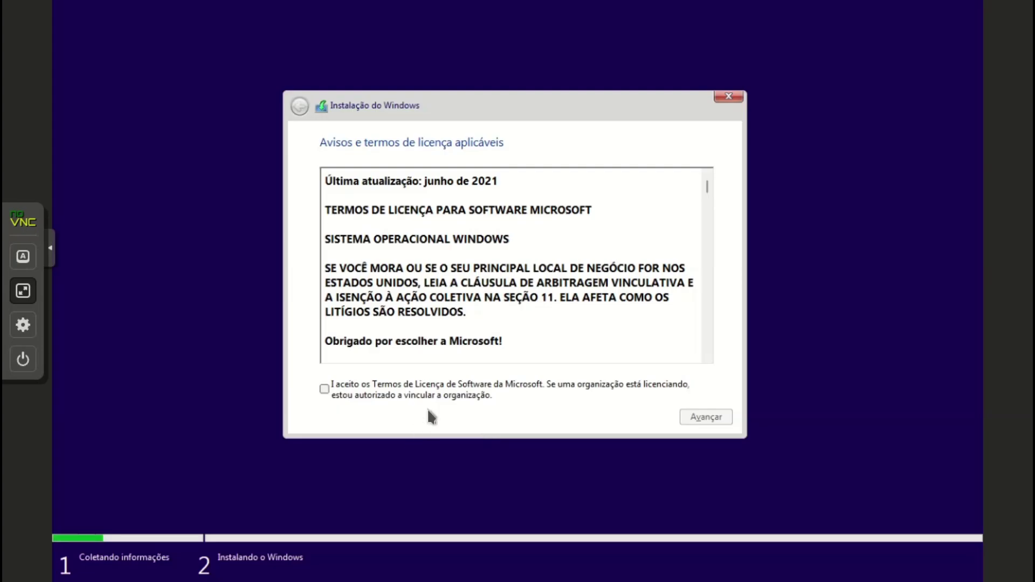
left_click(427, 389)
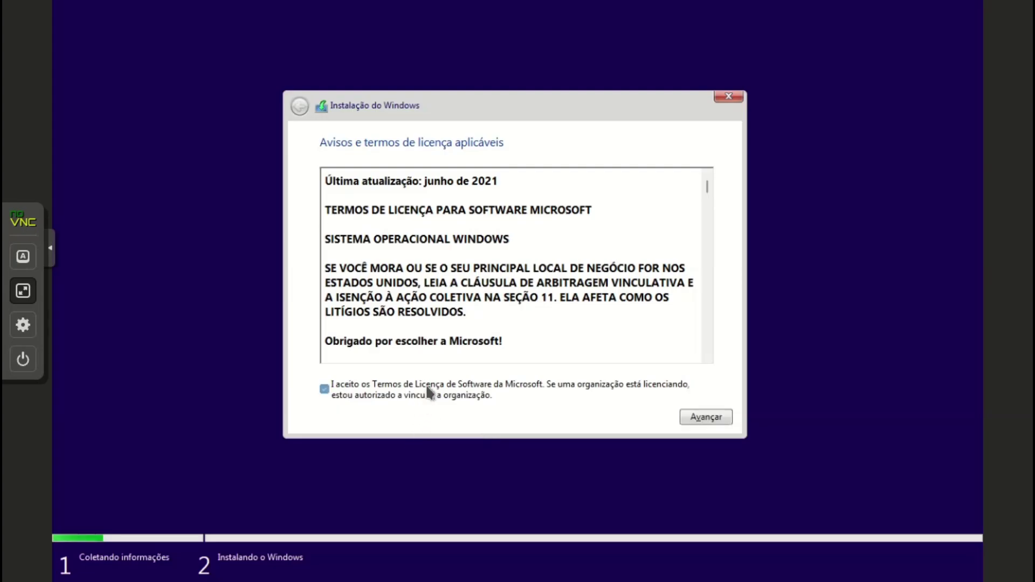
left_click(712, 418)
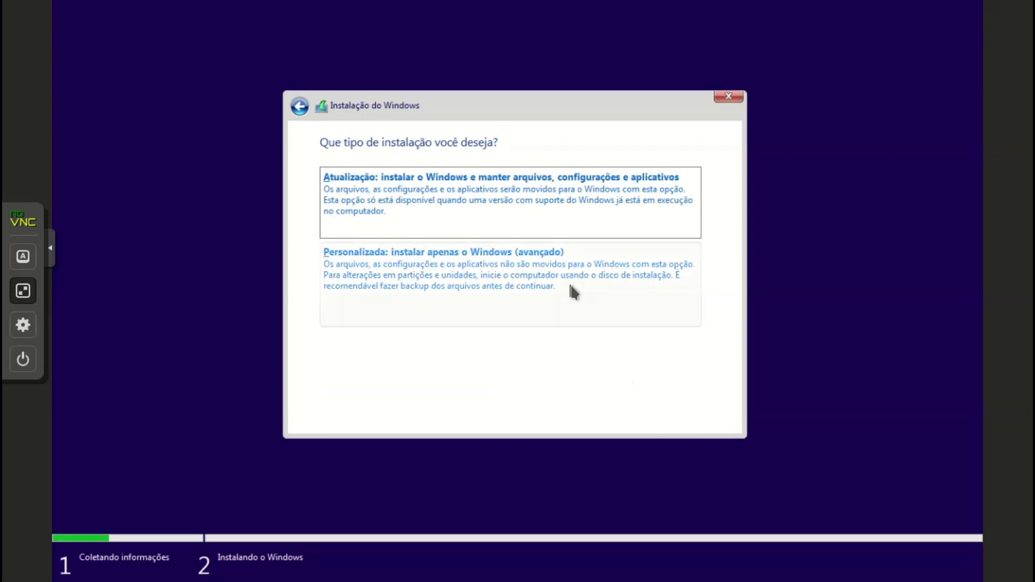
Choose the custom Windows-only installation and load the Red Hat VirtIO SCSI pass-through controller driver from vioscsi\w11\amd64 on the virtio-win-0.1.229 CD.
left_click(573, 291)
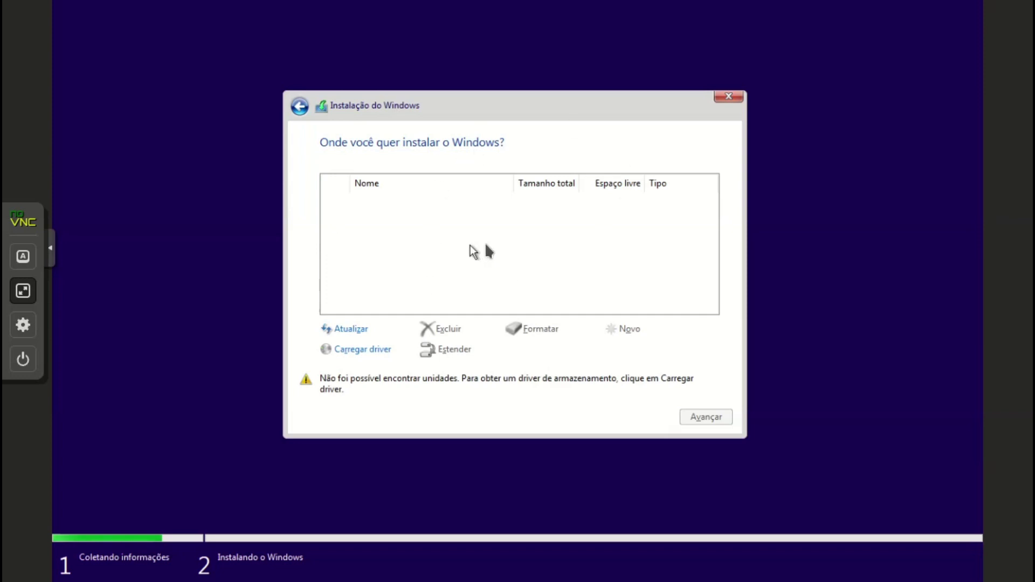
left_click(380, 351)
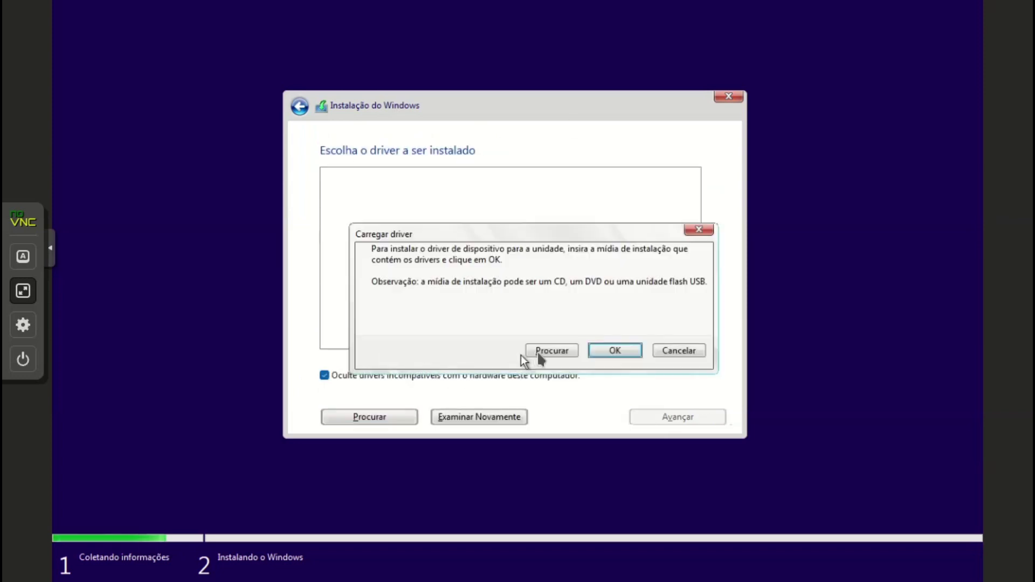
left_click(544, 351)
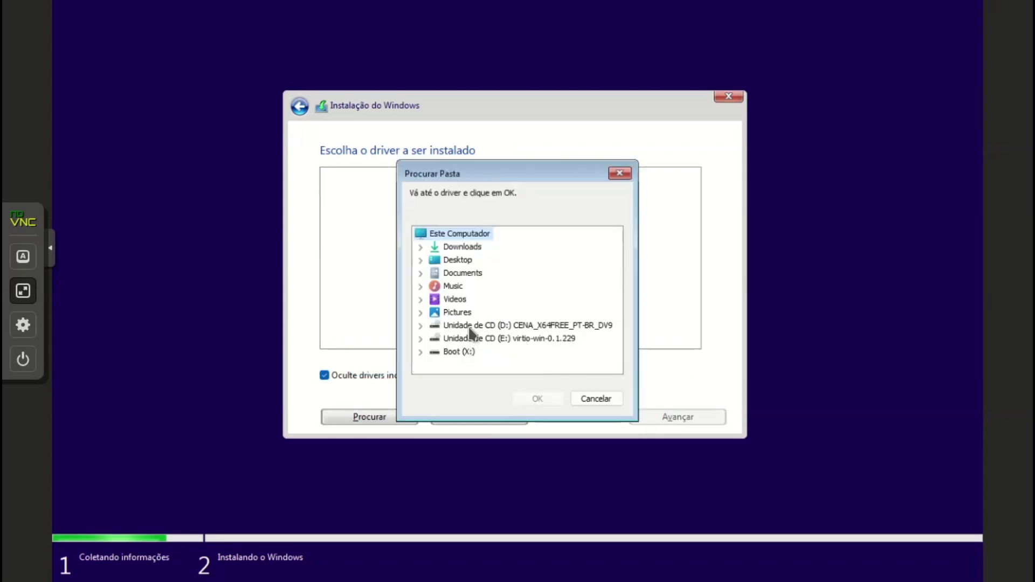
left_click(493, 324)
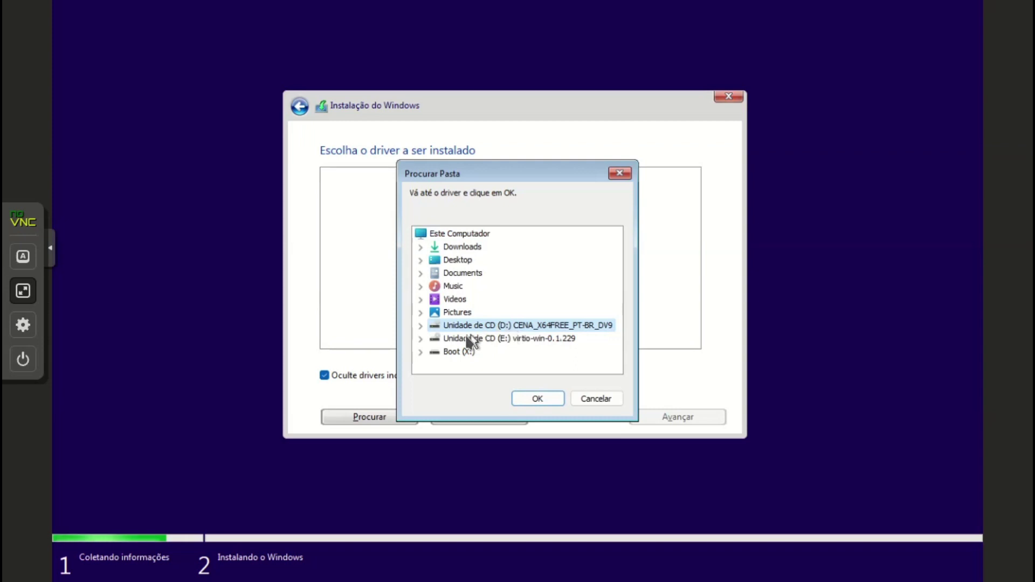
left_click(476, 338)
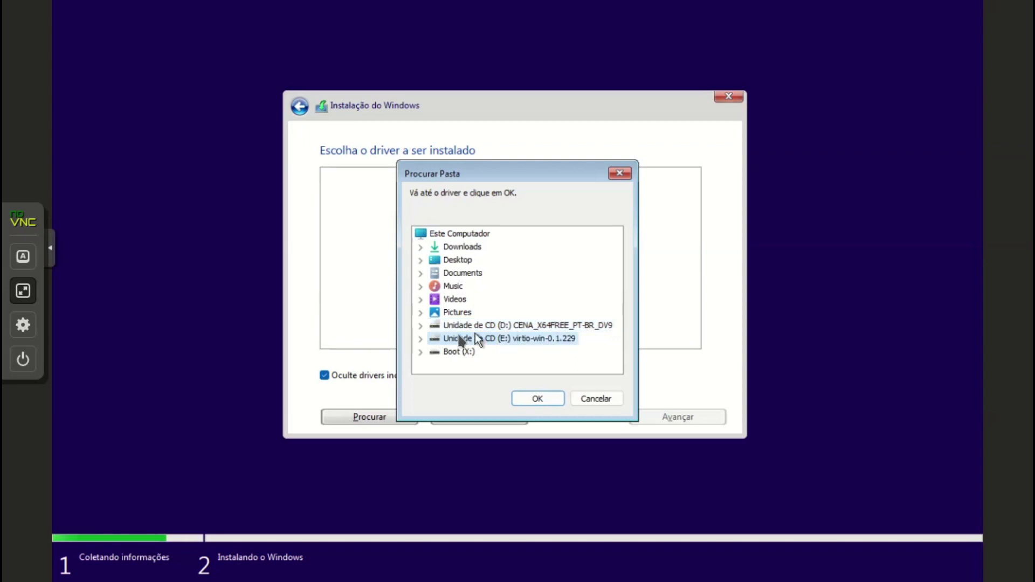
left_click(421, 339)
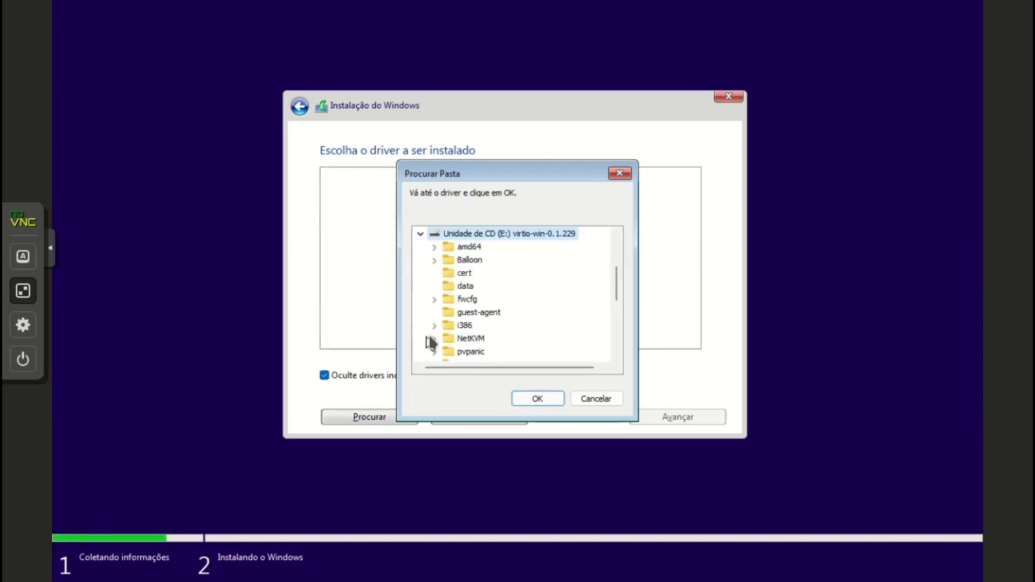
scroll(436, 338, "down", 5)
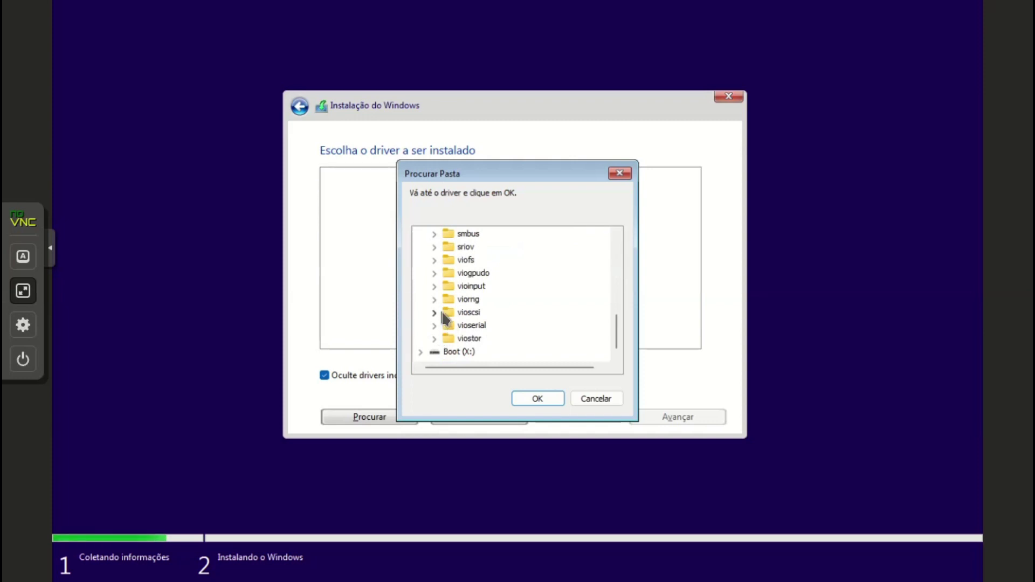
left_click(435, 312)
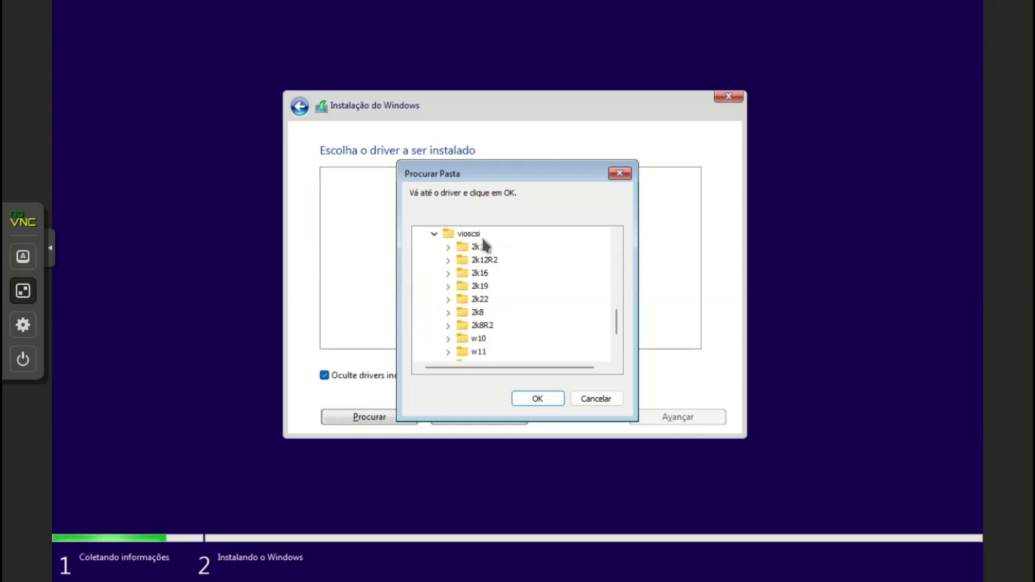
left_click(449, 351)
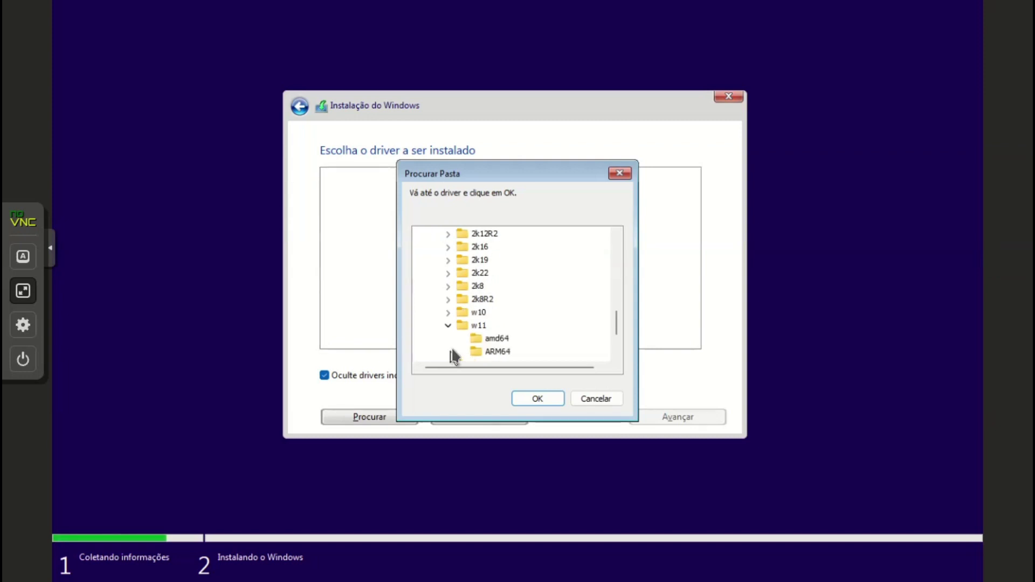
left_click(493, 339)
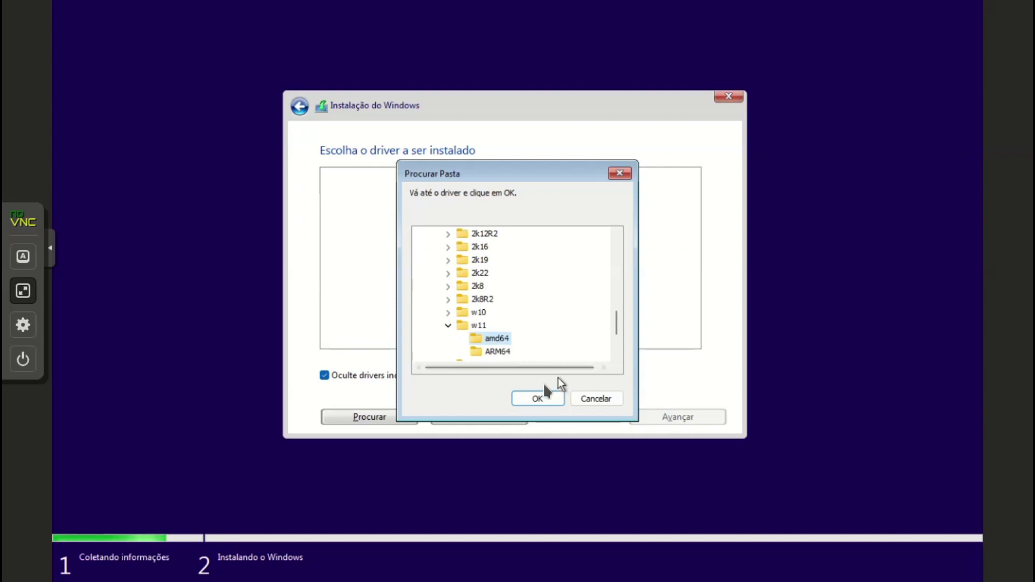
left_click(535, 399)
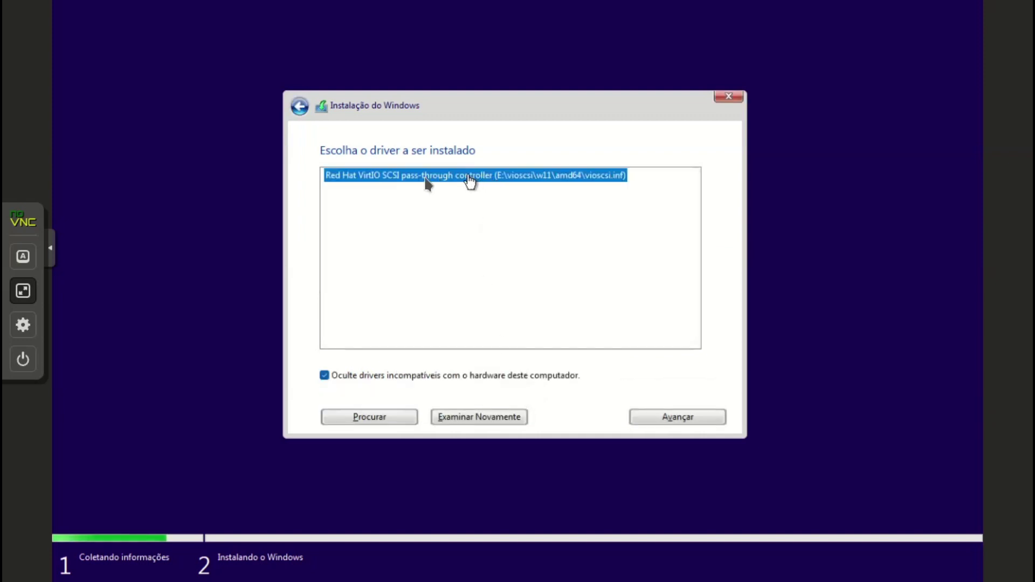
left_click(670, 418)
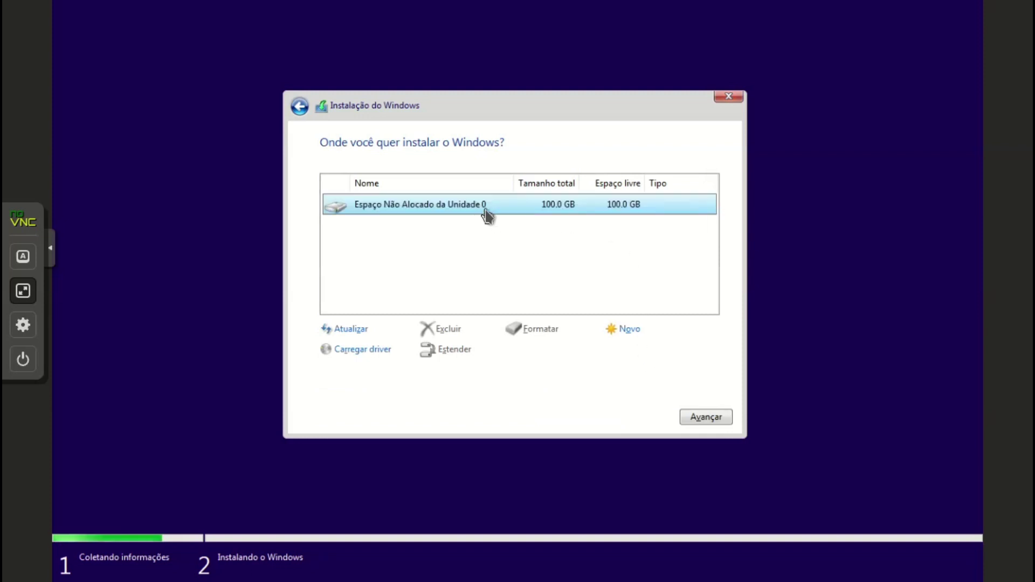
Install Windows on the unallocated space of drive 0 with the console in full screen and its noVNC controls collapsed, and restart the machine.
left_click(709, 417)
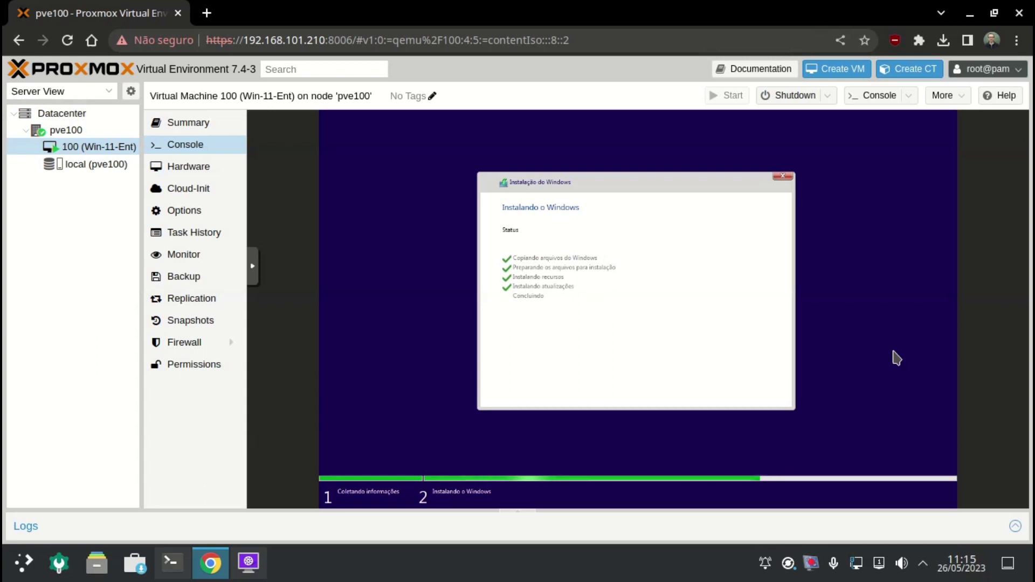
left_click(252, 266)
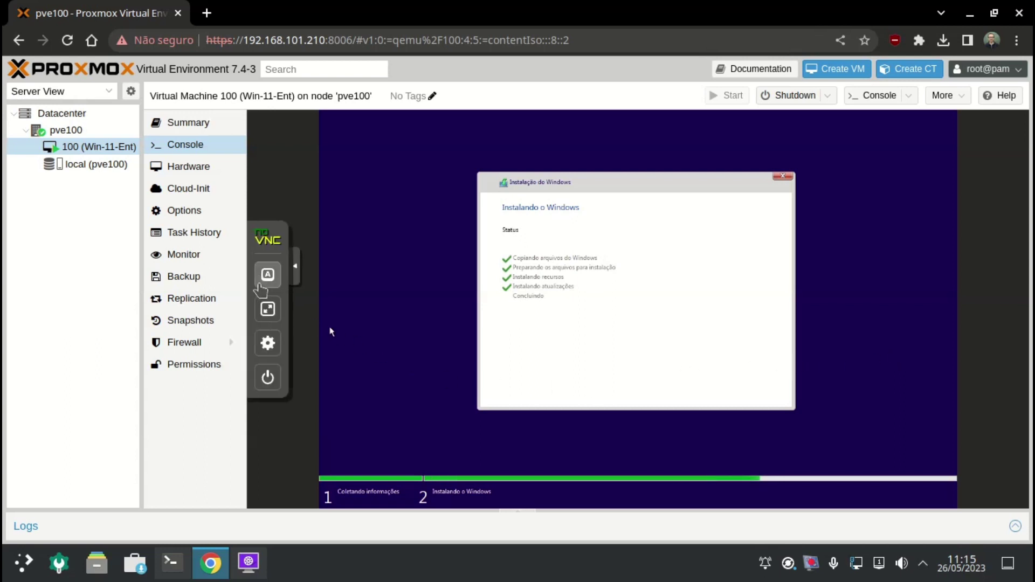
left_click(268, 306)
left_click(52, 252)
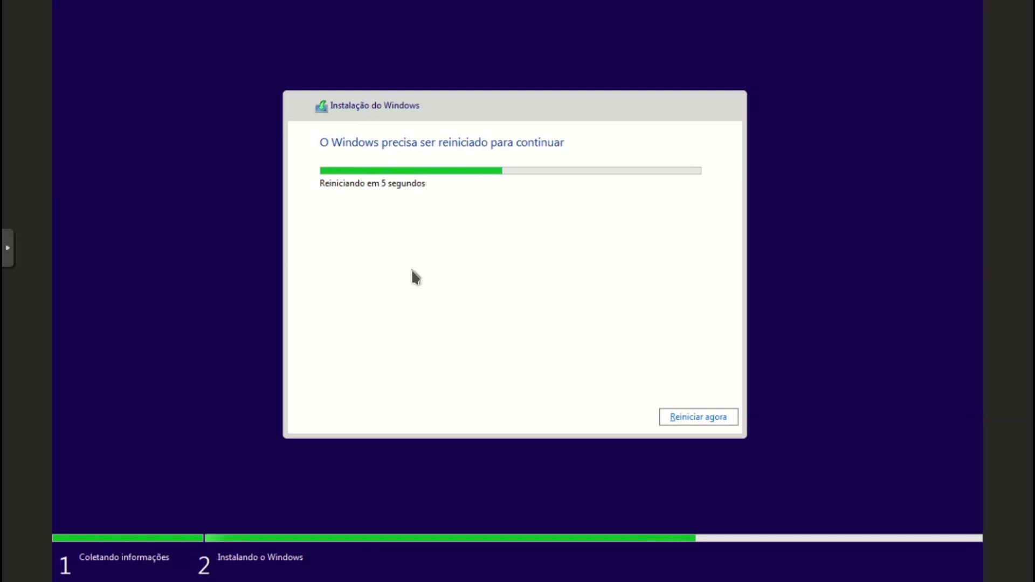
key("Return")
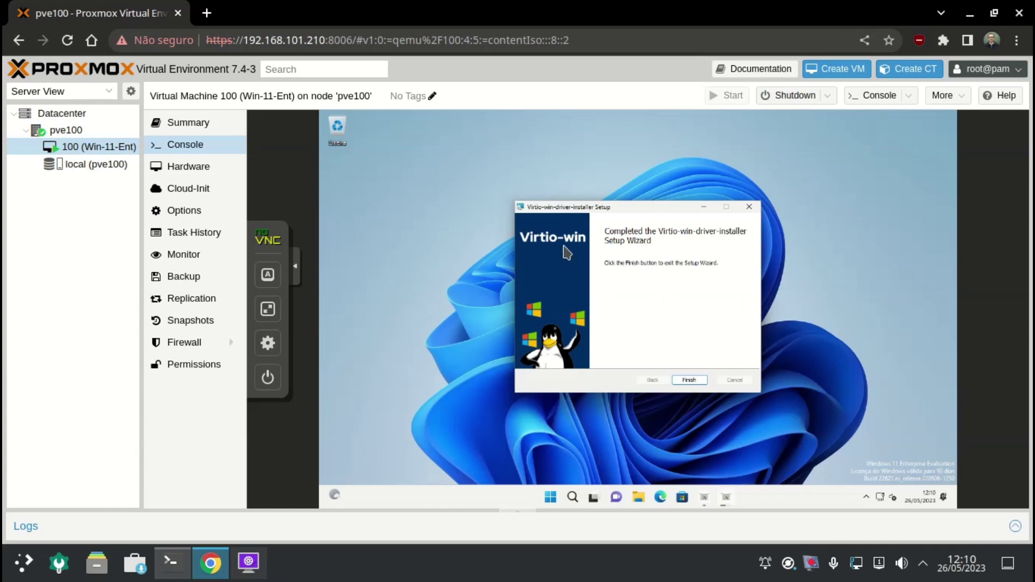
Finish the Virtio-win driver installer and close the completed Virtio-win guest tools setup in the virtual machine's console.
left_click(693, 380)
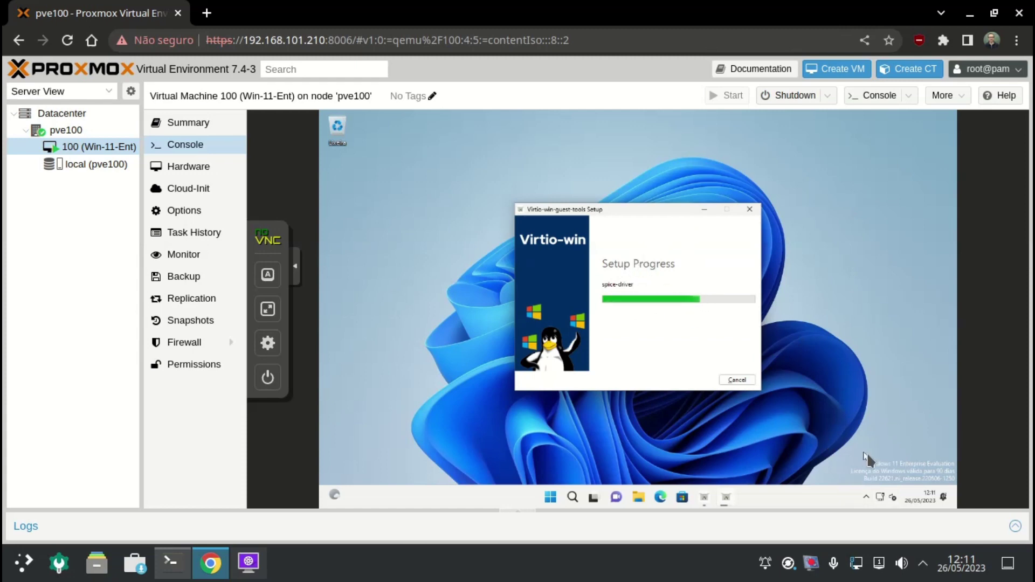
mouse_move(881, 493)
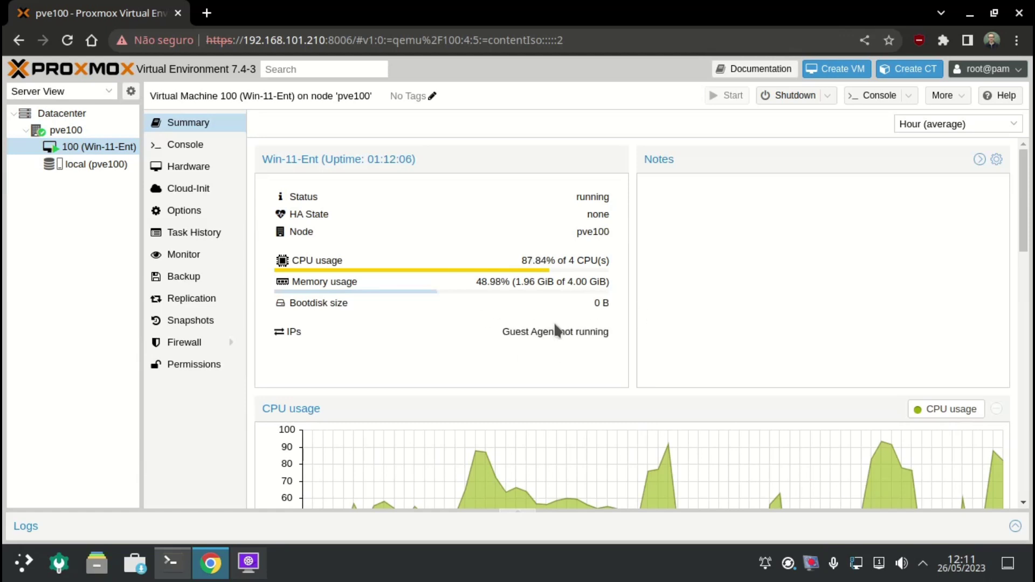
left_click(182, 144)
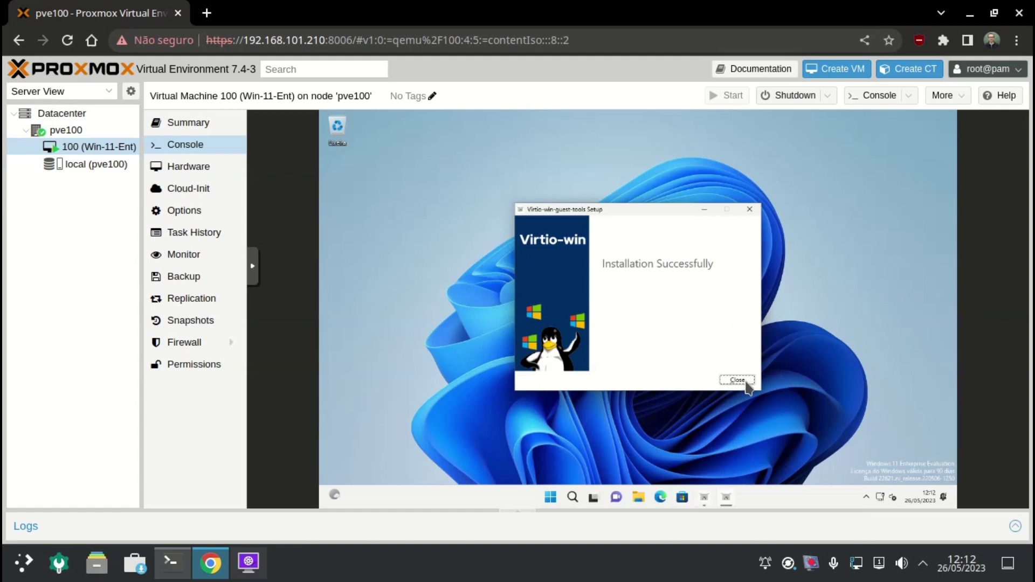
left_click(737, 380)
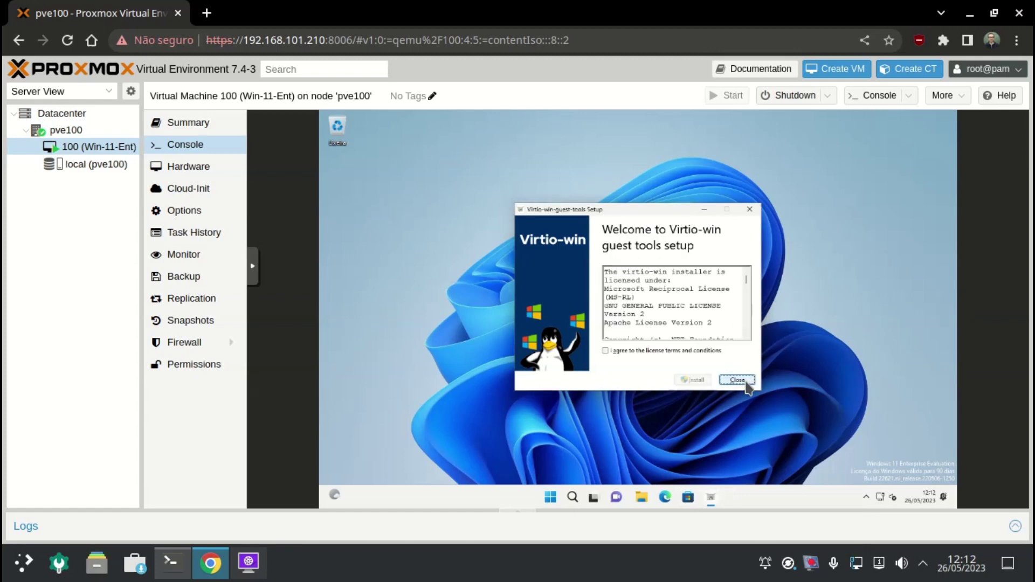